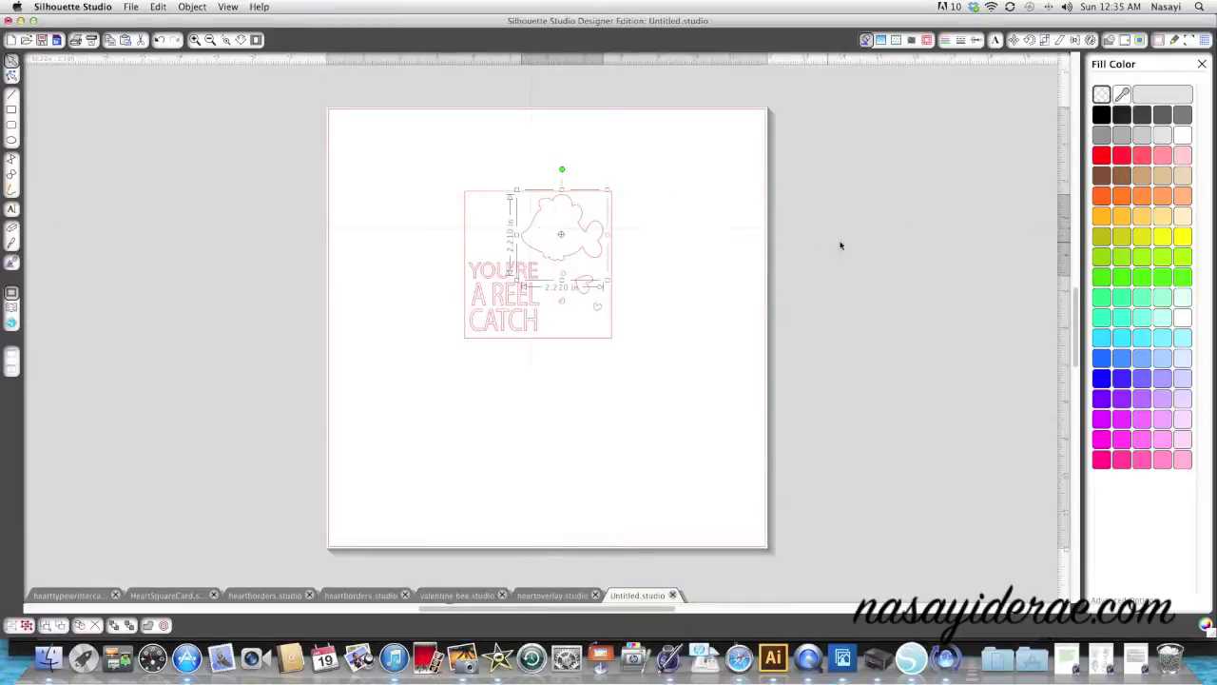
- Fill the fish shape with a golden orange colour
{"action": "left_click", "coordinate": [1123, 200]}
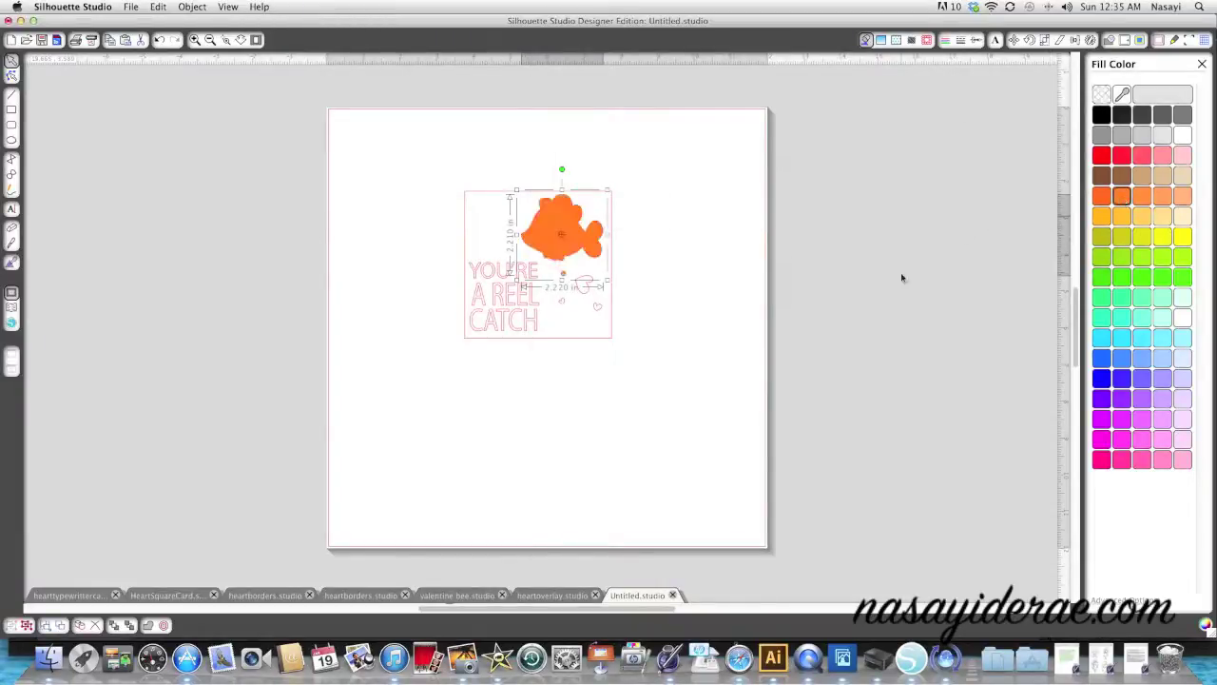
{"action": "left_click", "coordinate": [1144, 200]}
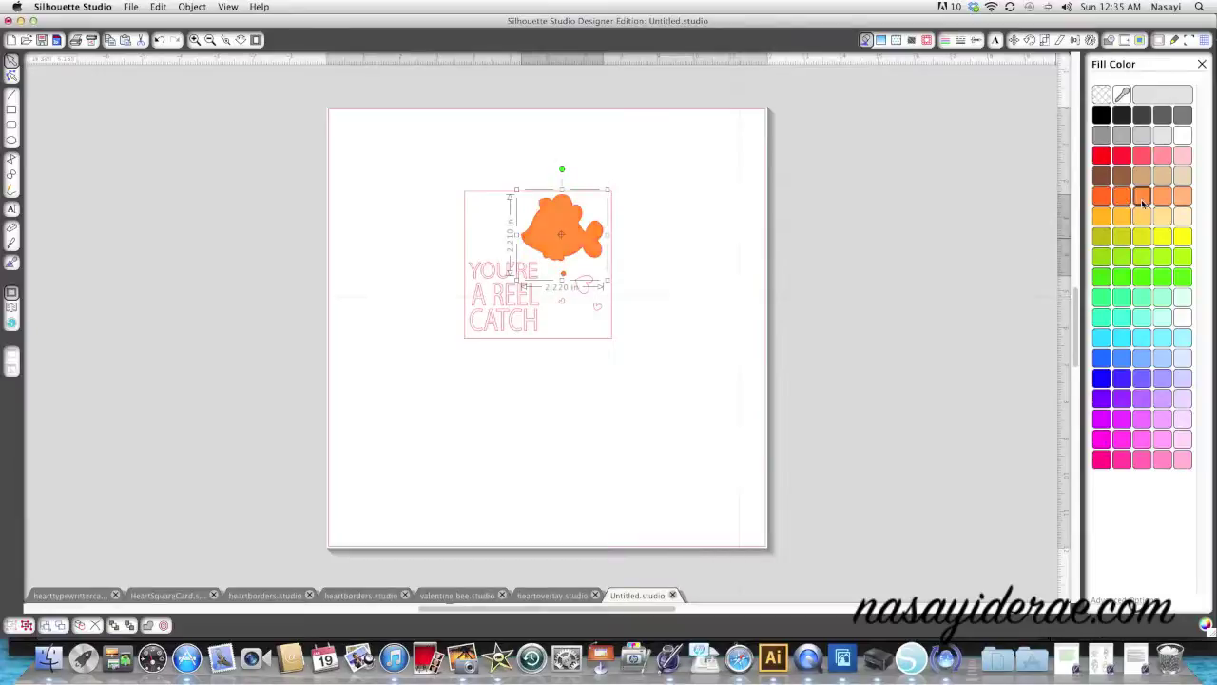
{"action": "left_click", "coordinate": [1165, 196]}
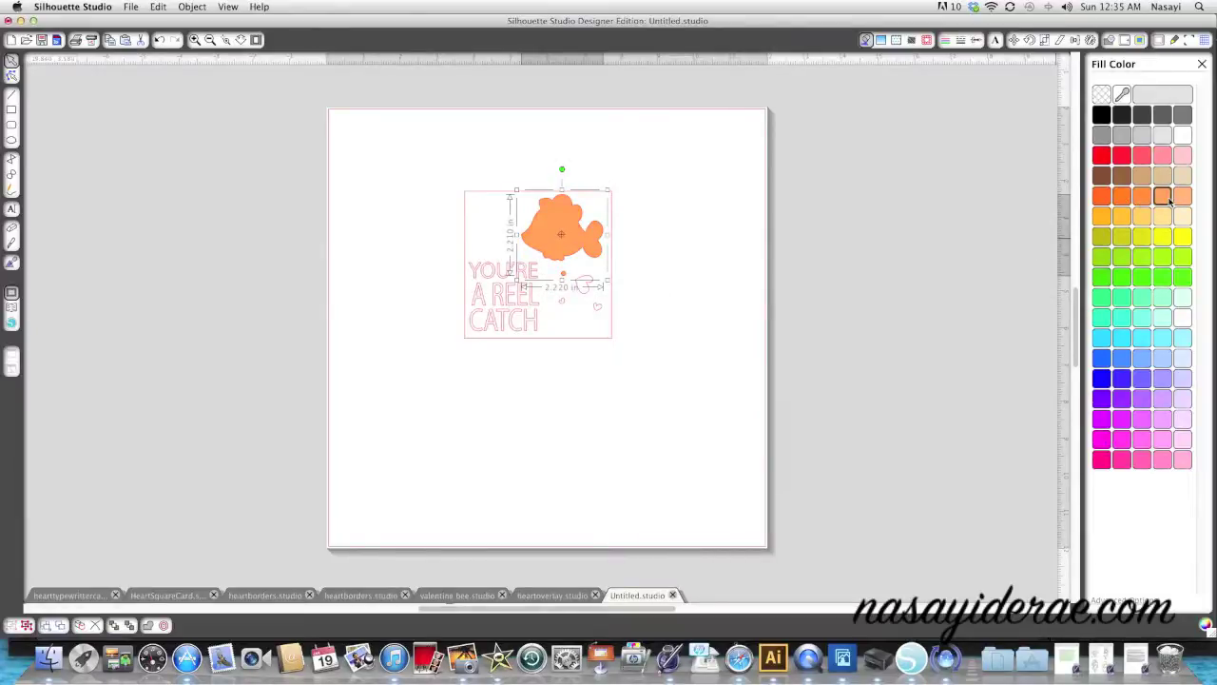
{"action": "left_click", "coordinate": [1123, 218]}
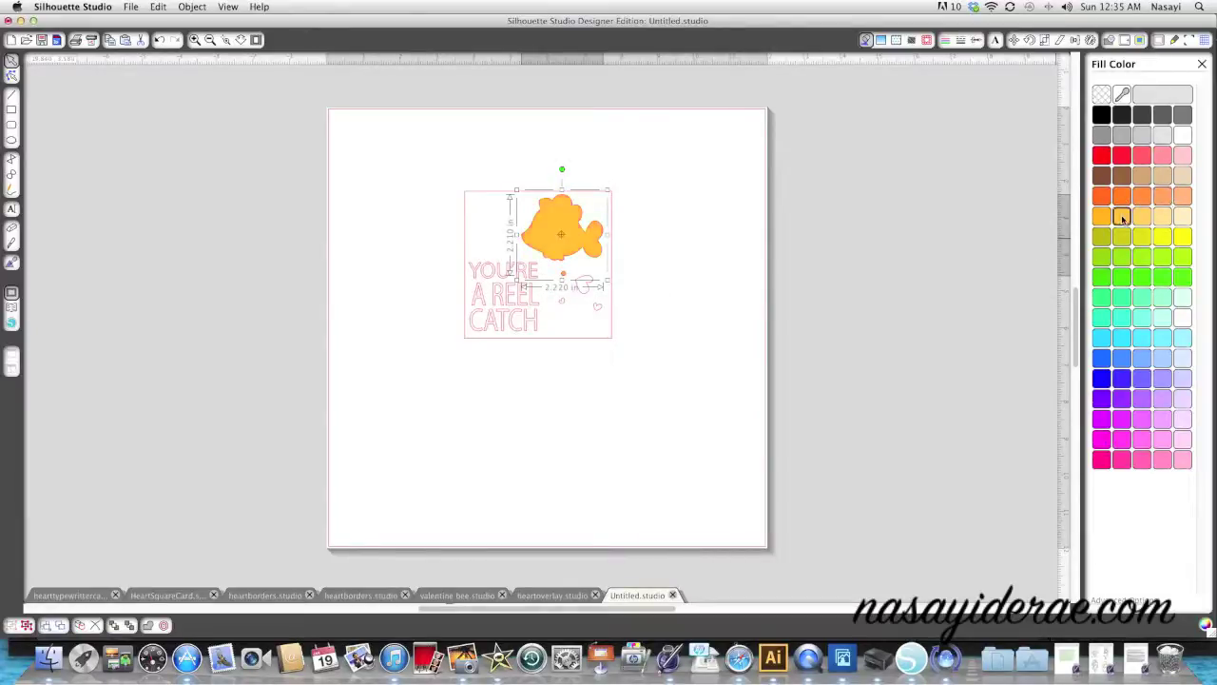
- Fill the large heart below the fish with yellow, the medium heart with coral red and the smallest heart with hot pink
{"action": "left_click", "coordinate": [581, 289]}
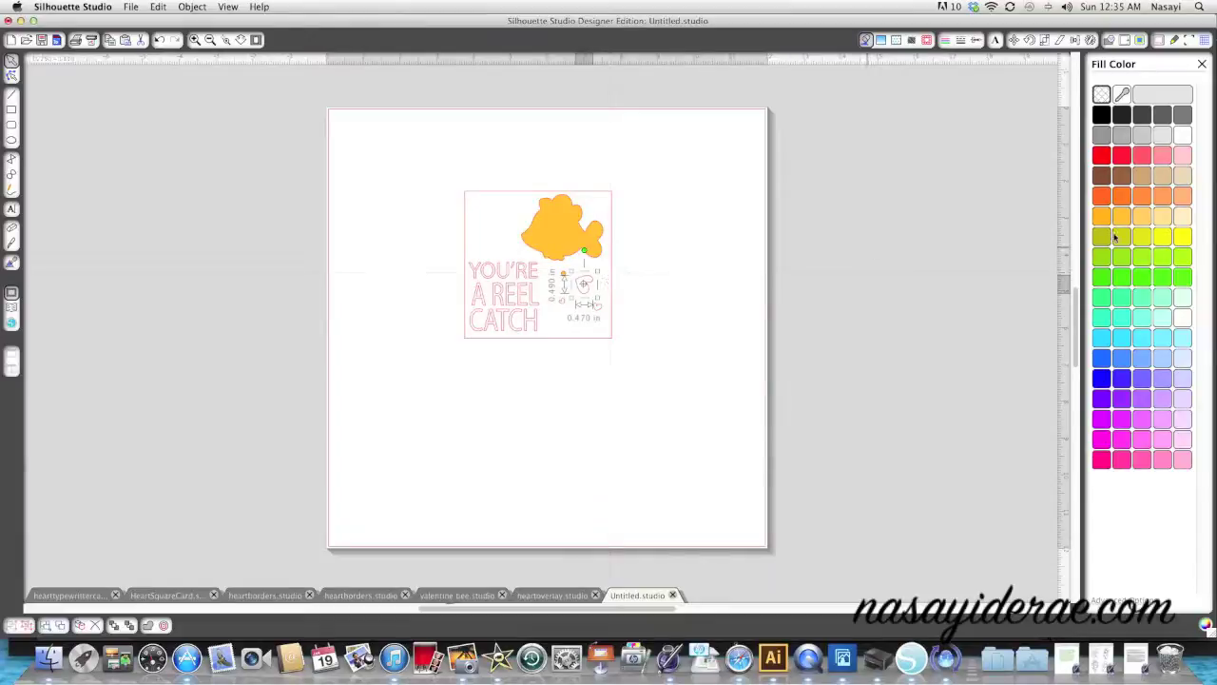
{"action": "left_click", "coordinate": [1180, 237]}
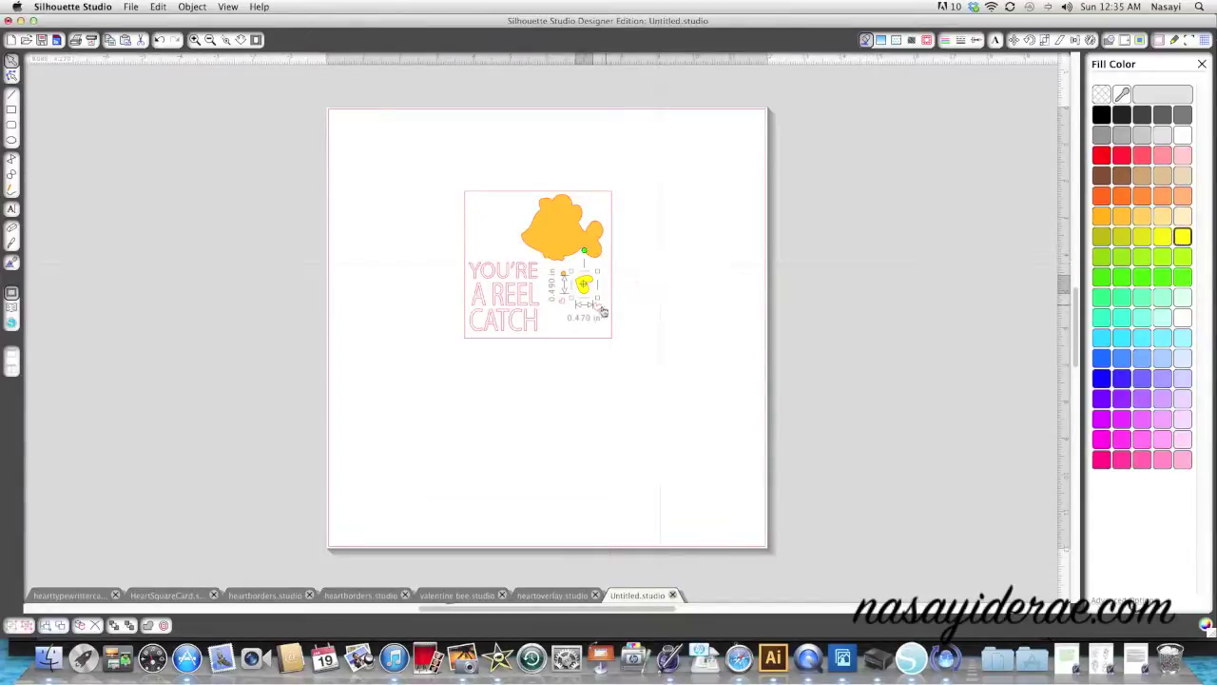
{"action": "left_click_drag", "start_coordinate": [600, 310], "coordinate": [594, 304]}
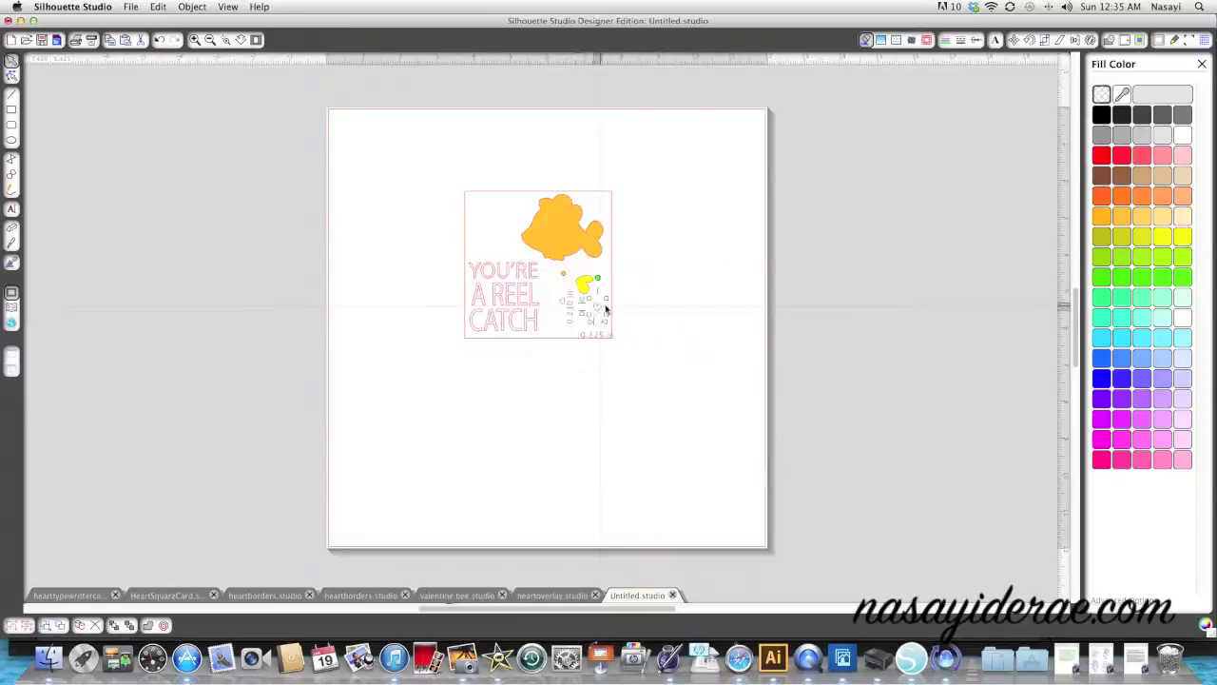
{"action": "left_click", "coordinate": [1144, 158]}
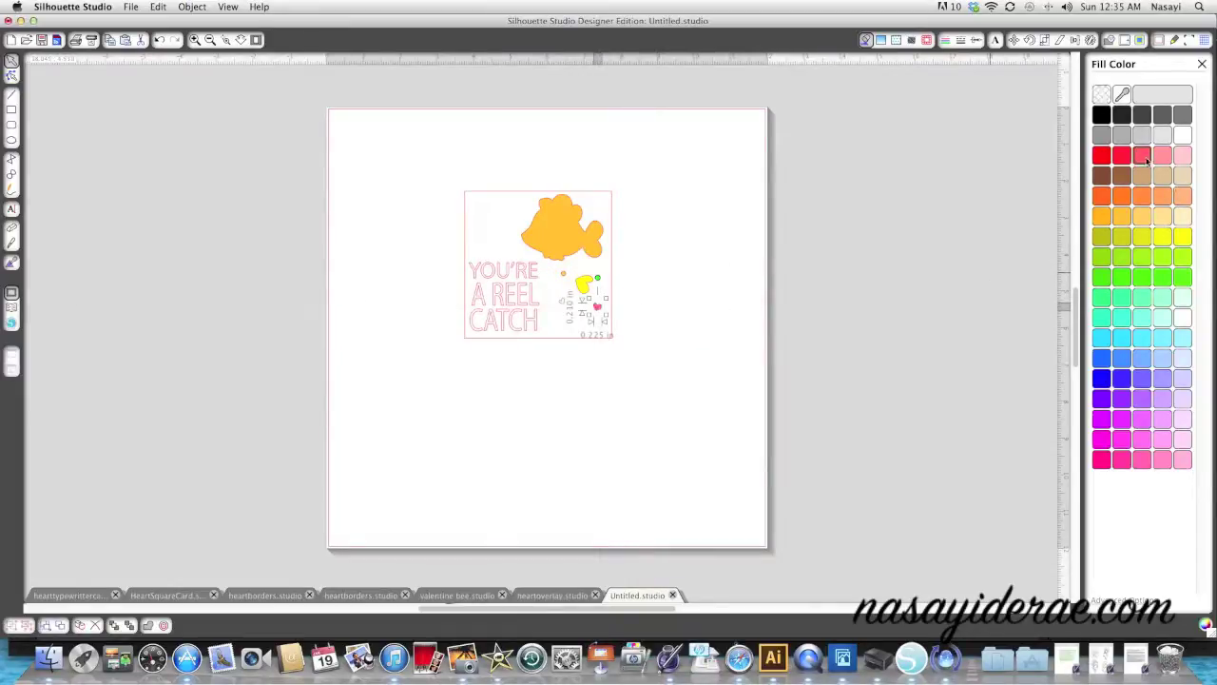
{"action": "left_click", "coordinate": [563, 277]}
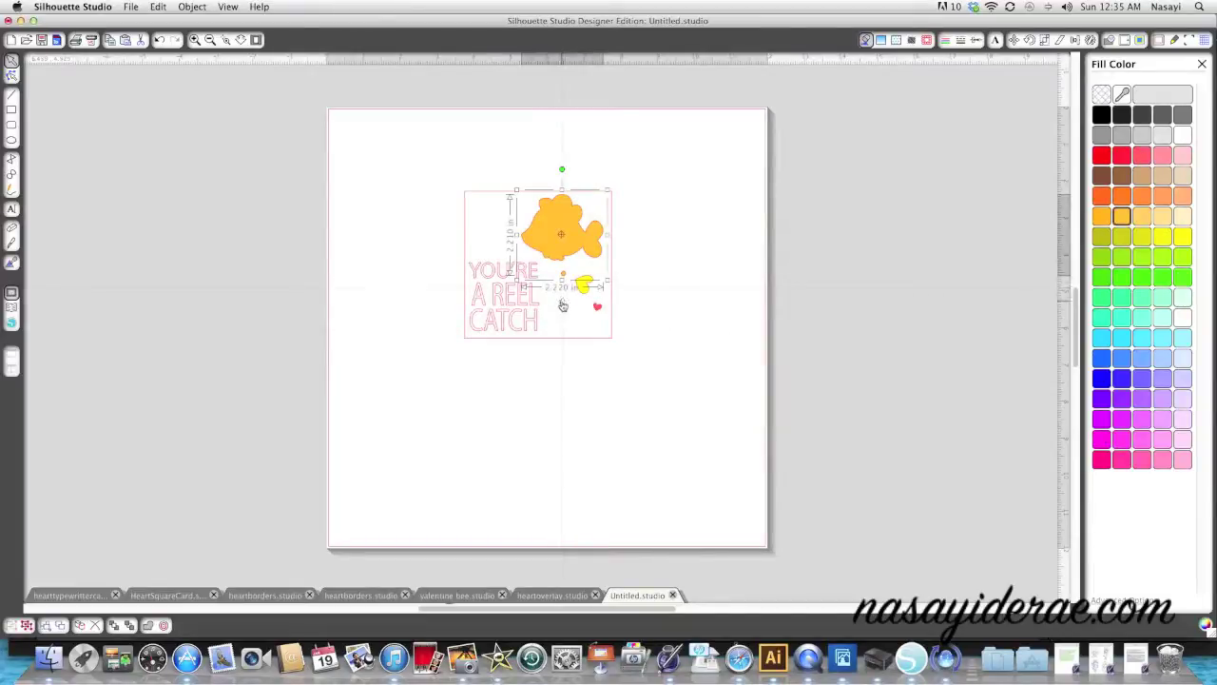
{"action": "left_click", "coordinate": [563, 305]}
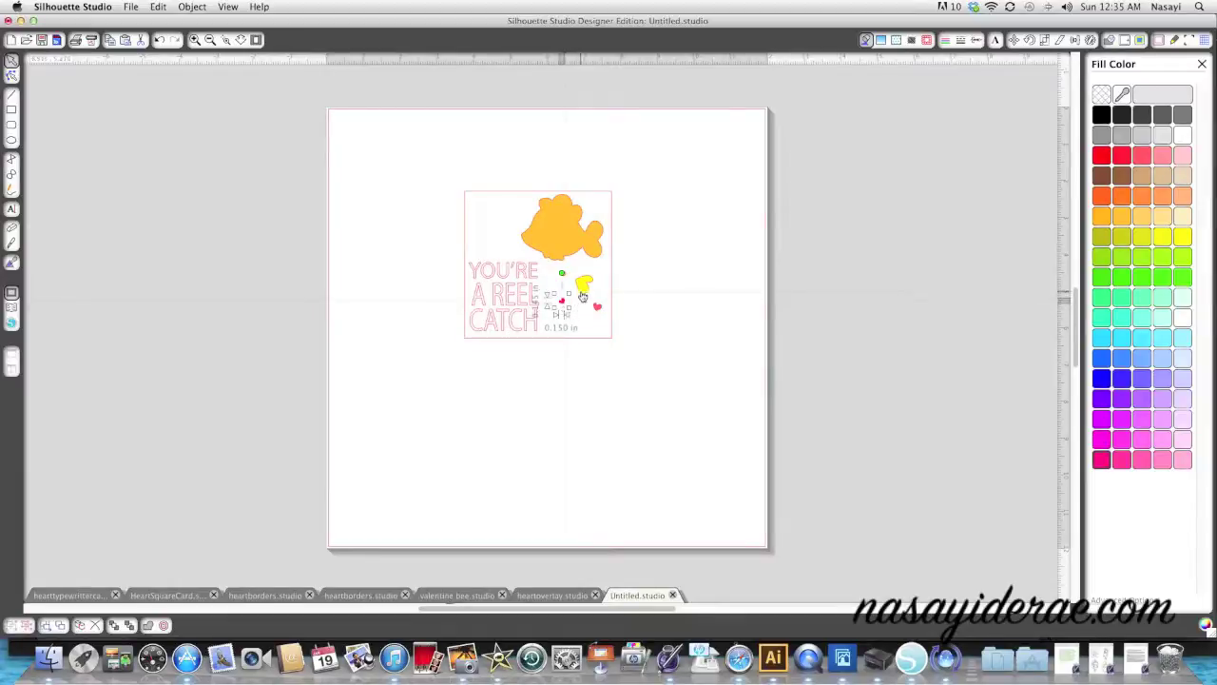
- Separate the small circle from the fish shape and fill the circle with black
{"action": "left_click", "coordinate": [559, 257]}
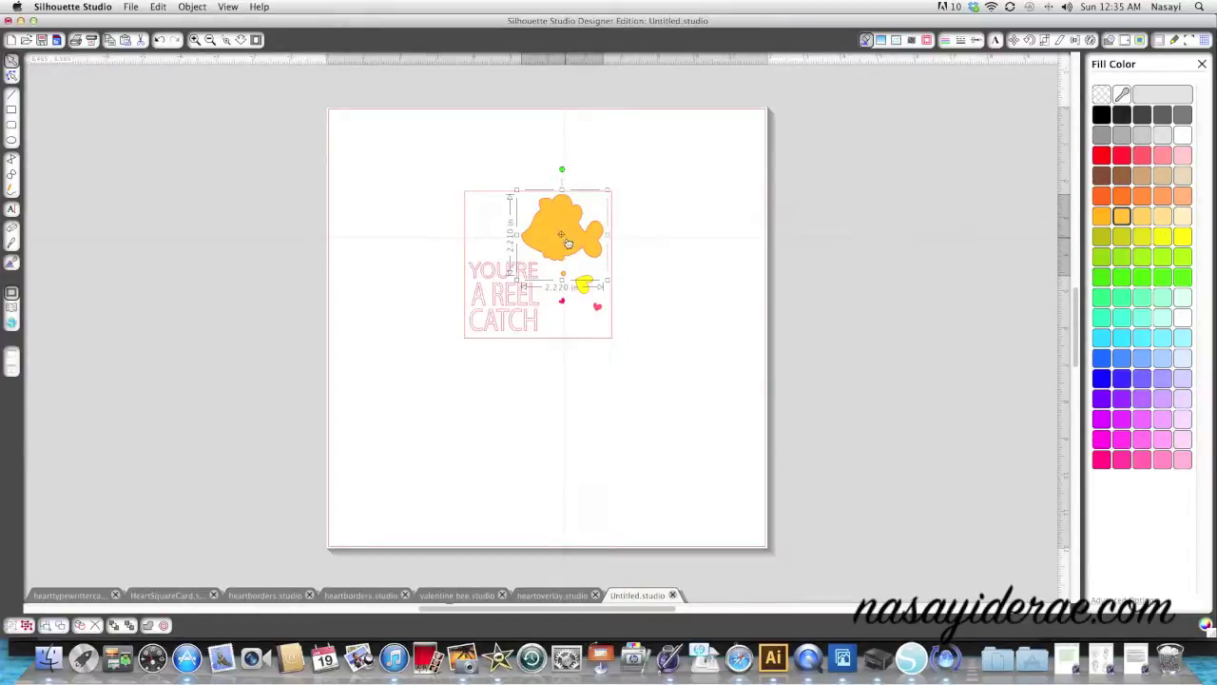
{"action": "right_click", "coordinate": [567, 237]}
{"action": "left_click", "coordinate": [633, 436]}
{"action": "left_click", "coordinate": [652, 386]}
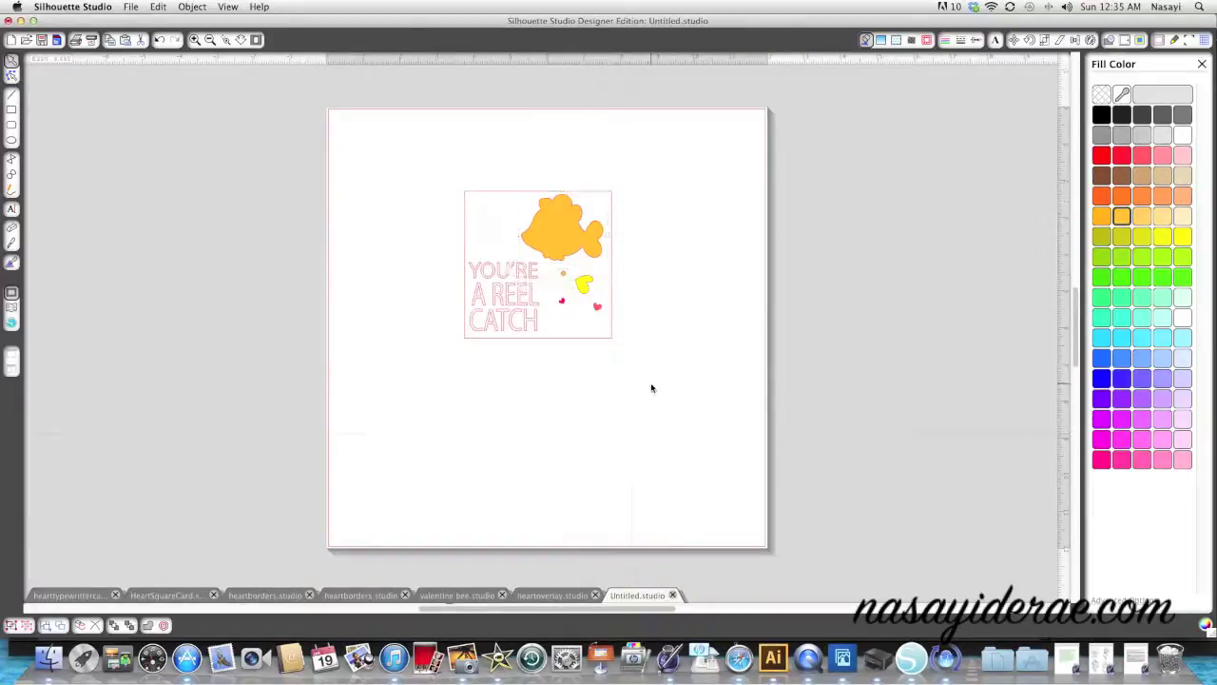
{"action": "left_click", "coordinate": [566, 277]}
{"action": "left_click", "coordinate": [1101, 114]}
{"action": "left_click", "coordinate": [797, 201]}
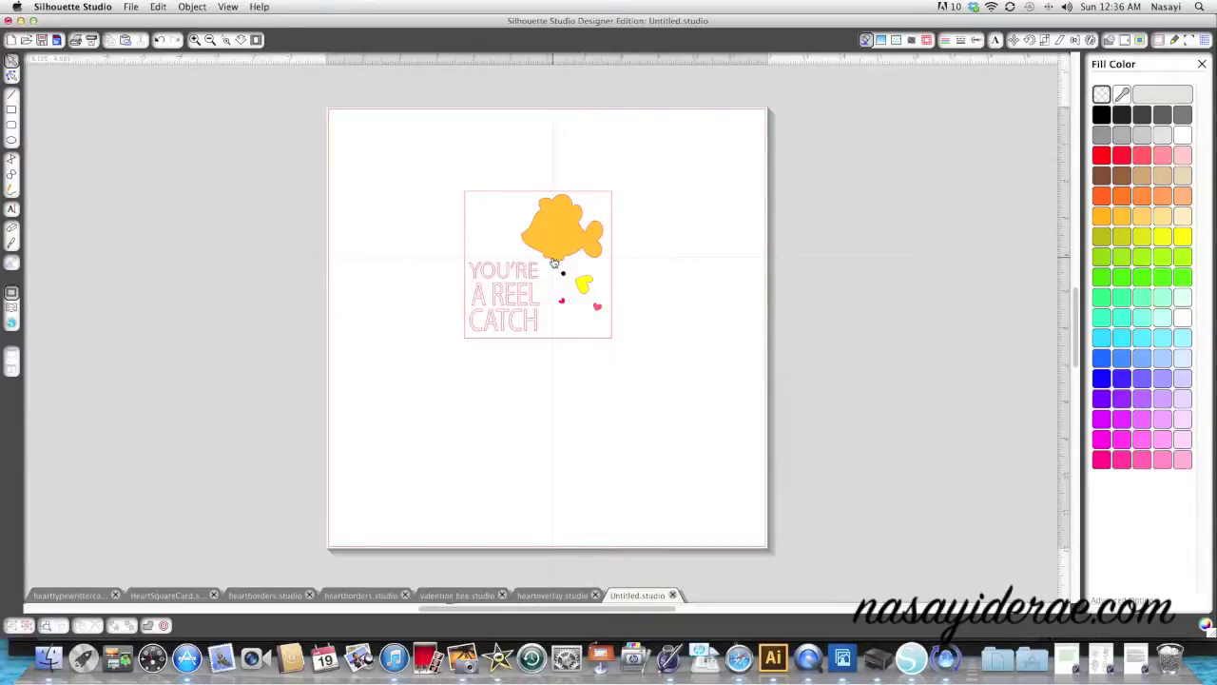
- Set the cut style of the fish and the three hearts together to No Cut
{"action": "left_click", "coordinate": [554, 262]}
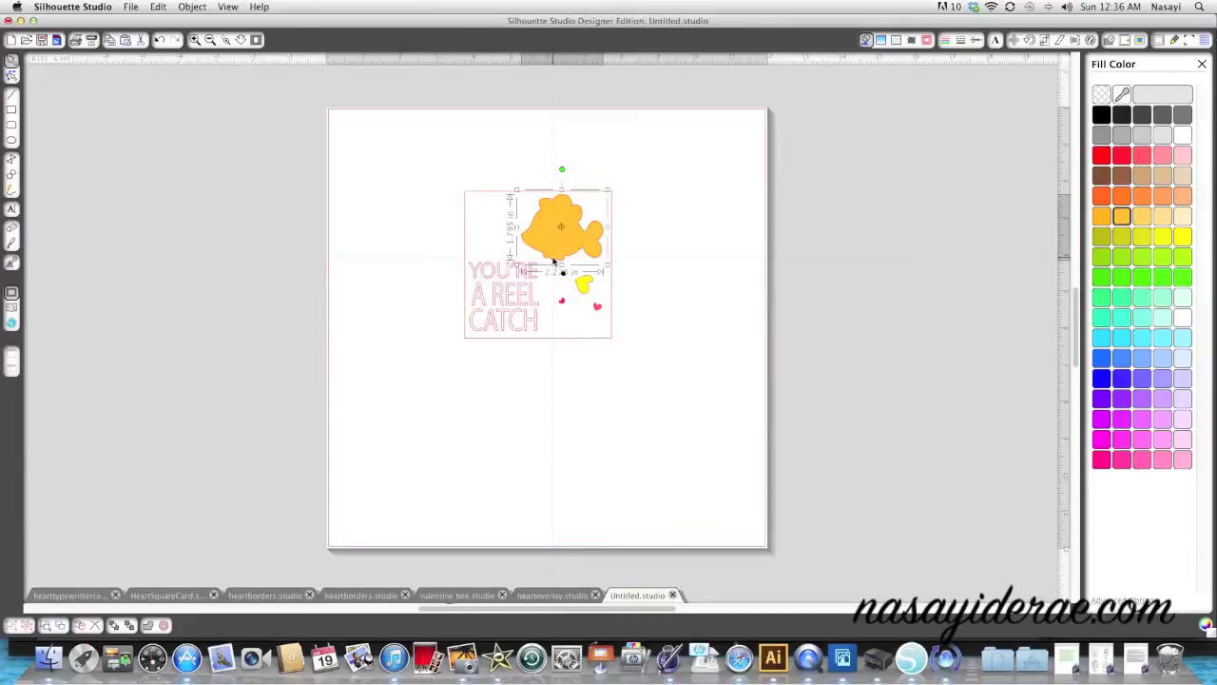
{"action": "left_click", "coordinate": [580, 285], "text": "shift"}
{"action": "left_click", "coordinate": [592, 310], "text": "shift"}
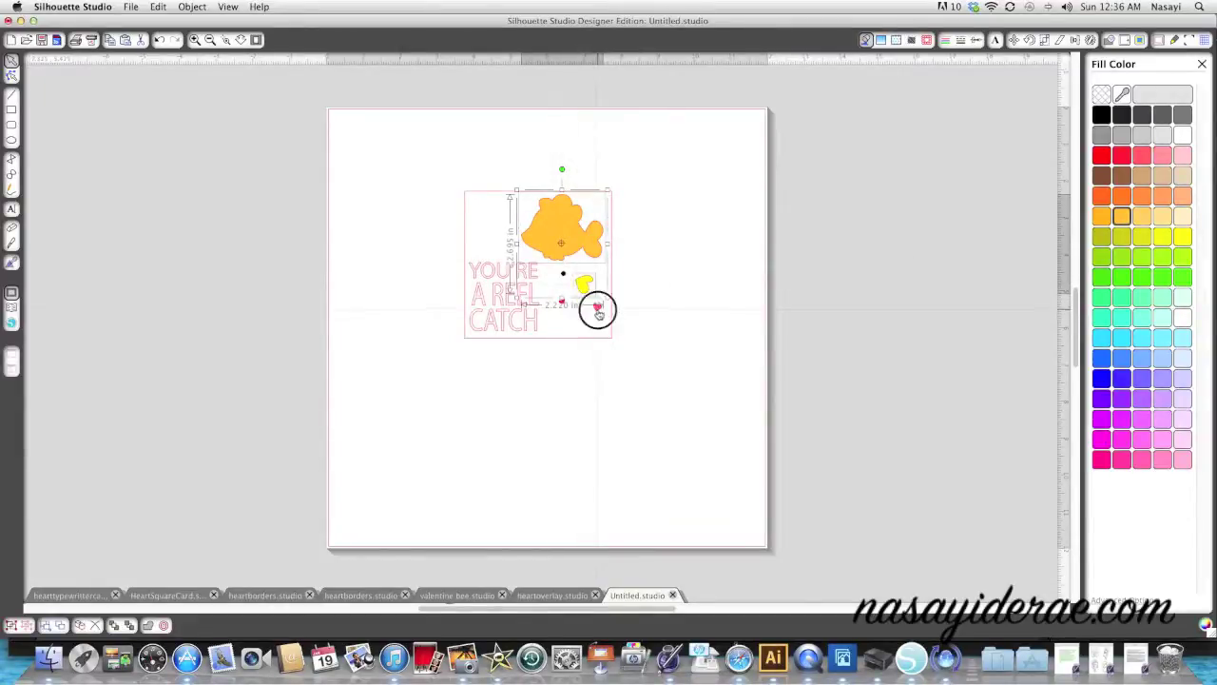
{"action": "left_click", "coordinate": [564, 303], "text": "shift"}
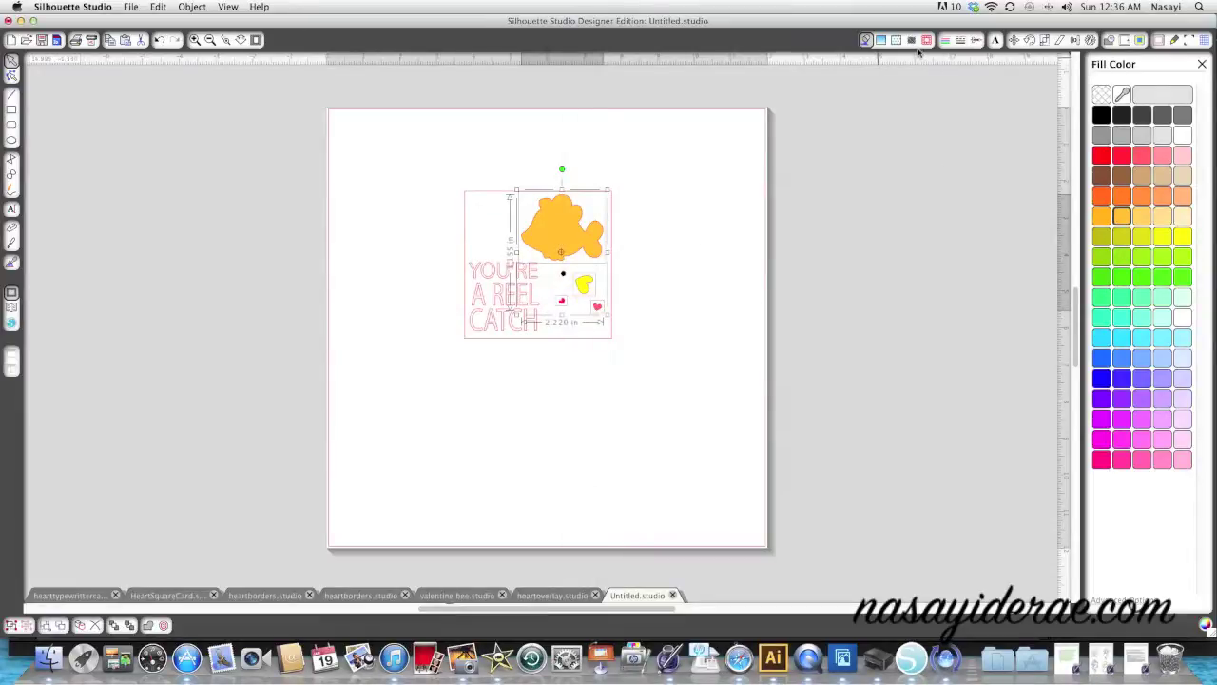
{"action": "left_click", "coordinate": [974, 40]}
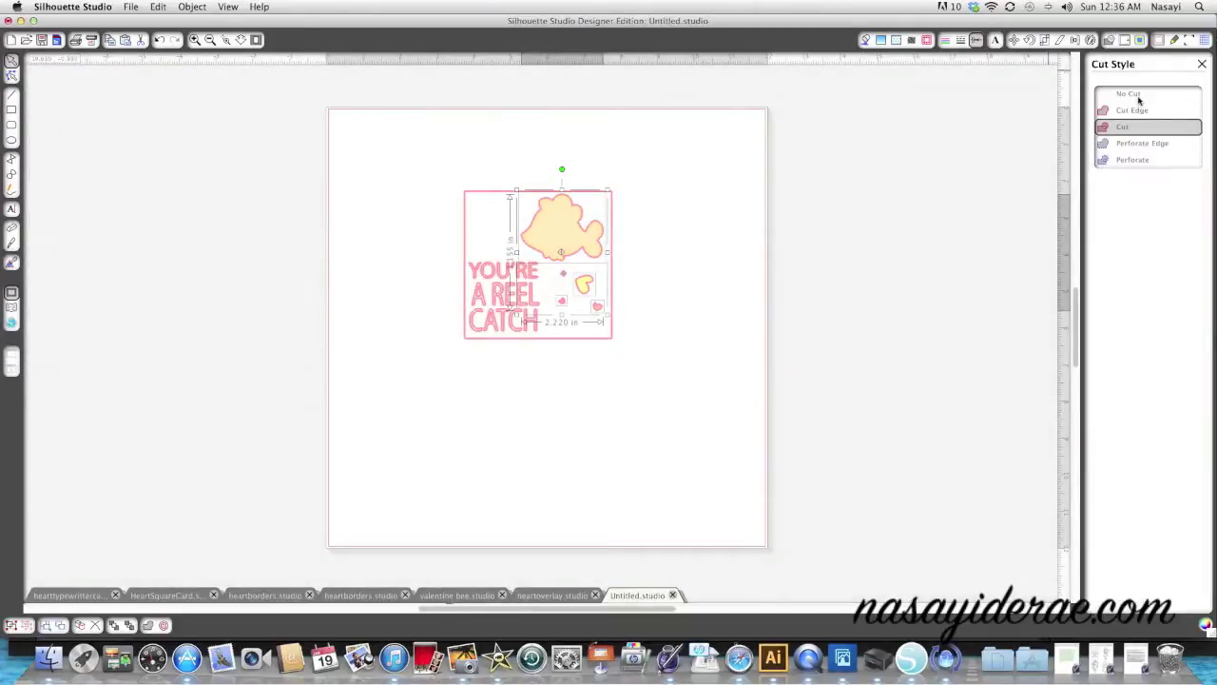
{"action": "left_click", "coordinate": [1134, 96]}
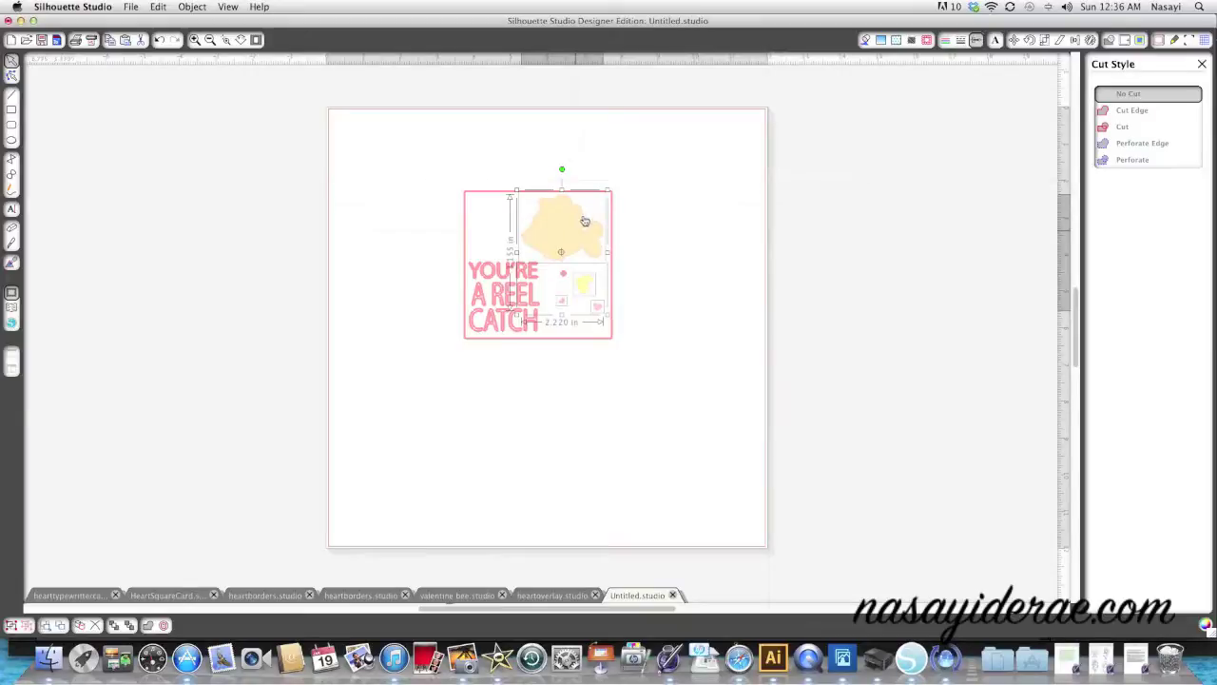
- Make the line colour of the fish and the three hearts transparent
{"action": "left_click", "coordinate": [945, 40]}
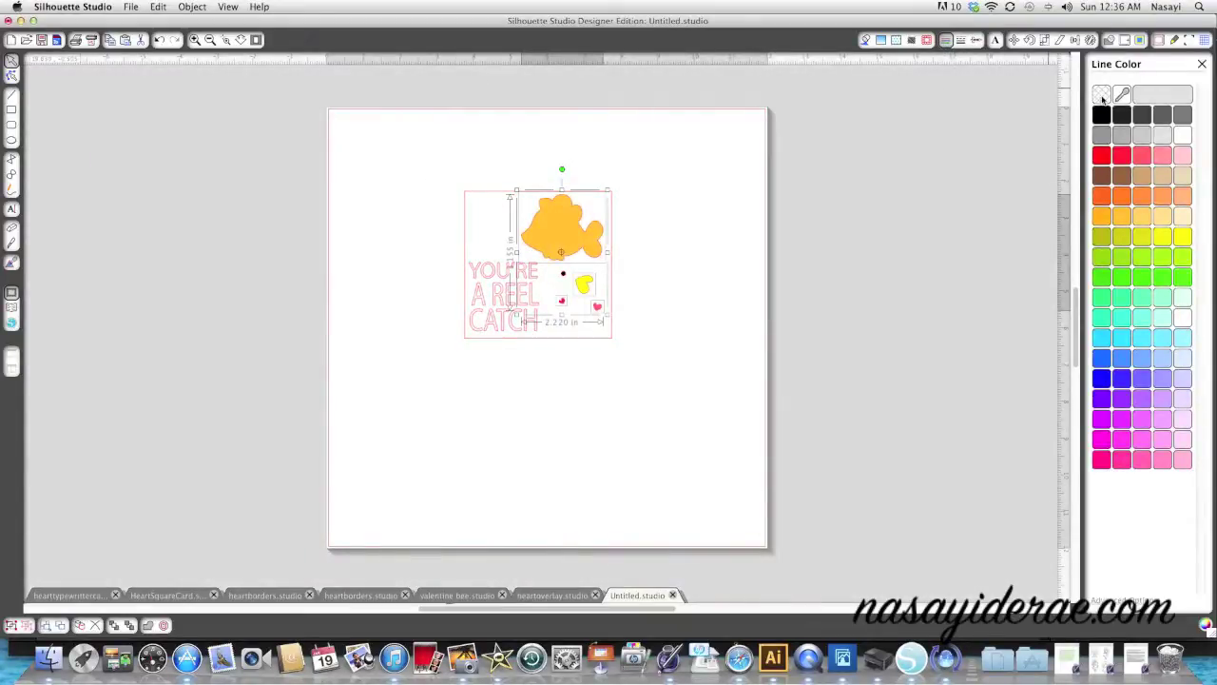
{"action": "left_click", "coordinate": [1101, 96]}
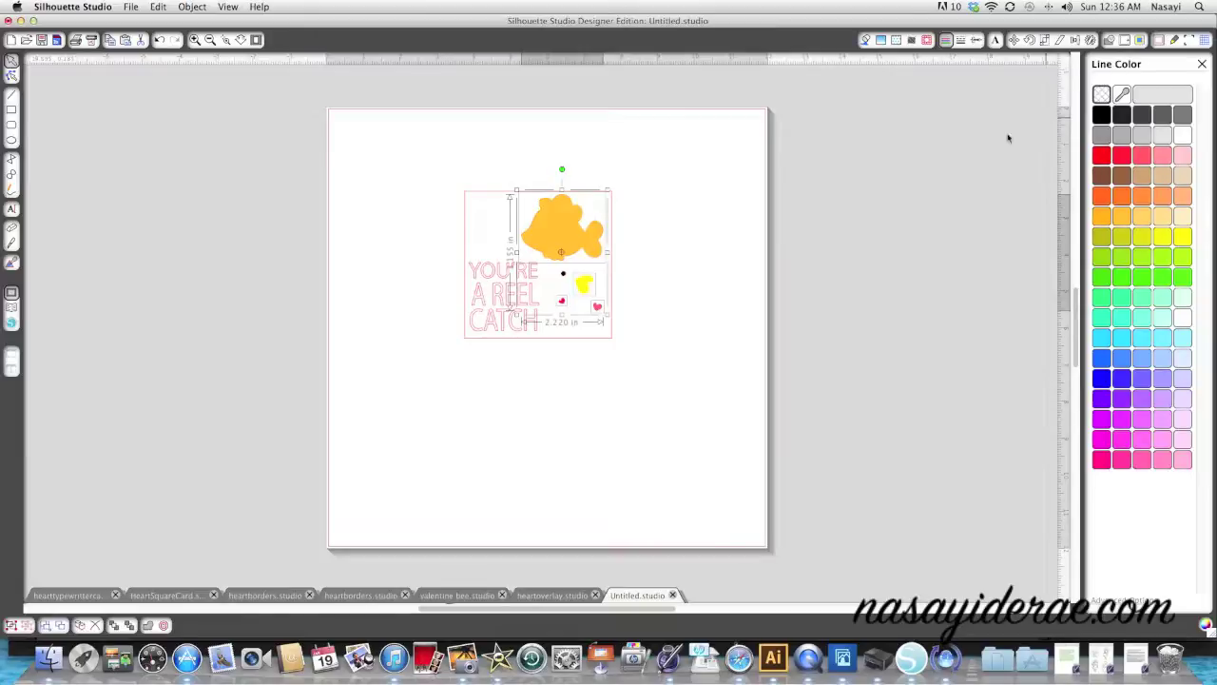
{"action": "left_click", "coordinate": [927, 149]}
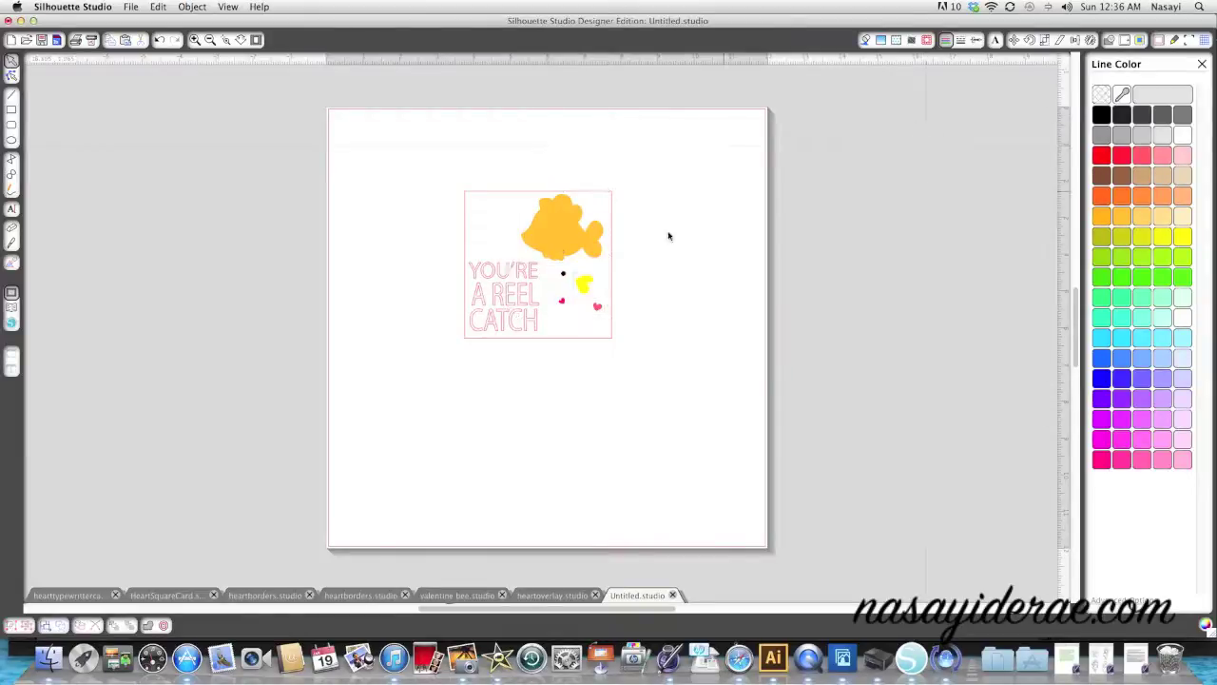
- Fill the text lines "YOU'RE" and "A REEL" with dark brown
{"action": "left_click", "coordinate": [514, 304]}
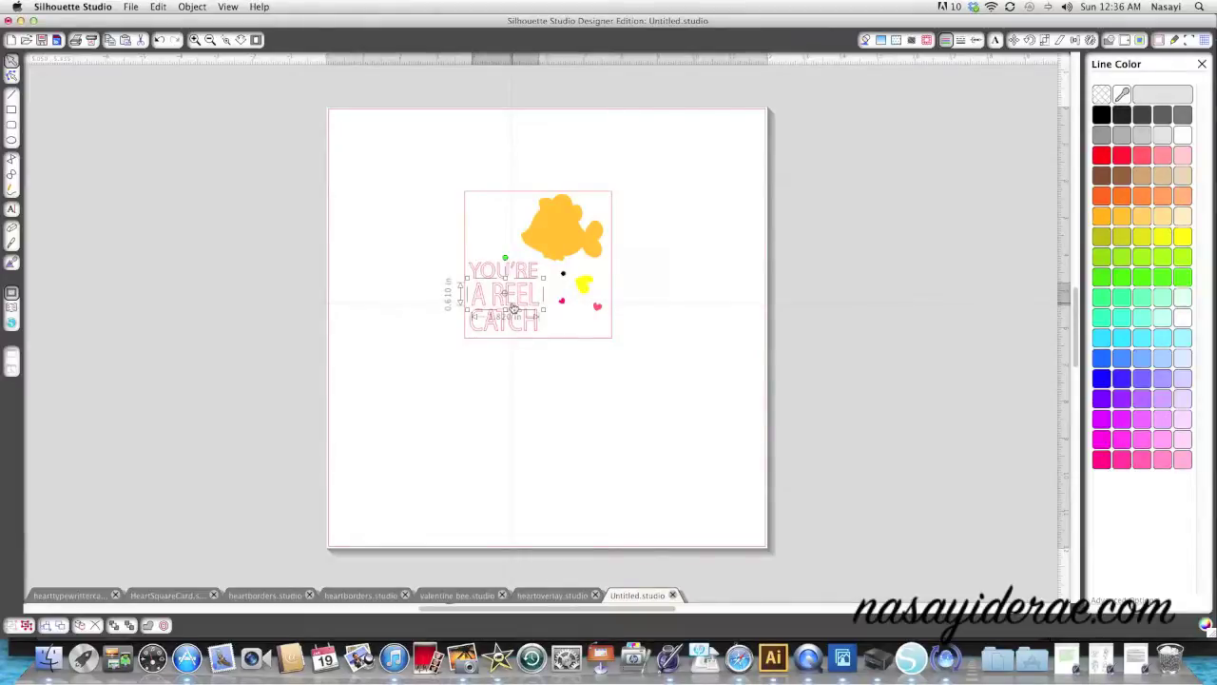
{"action": "left_click", "coordinate": [507, 277], "text": "shift"}
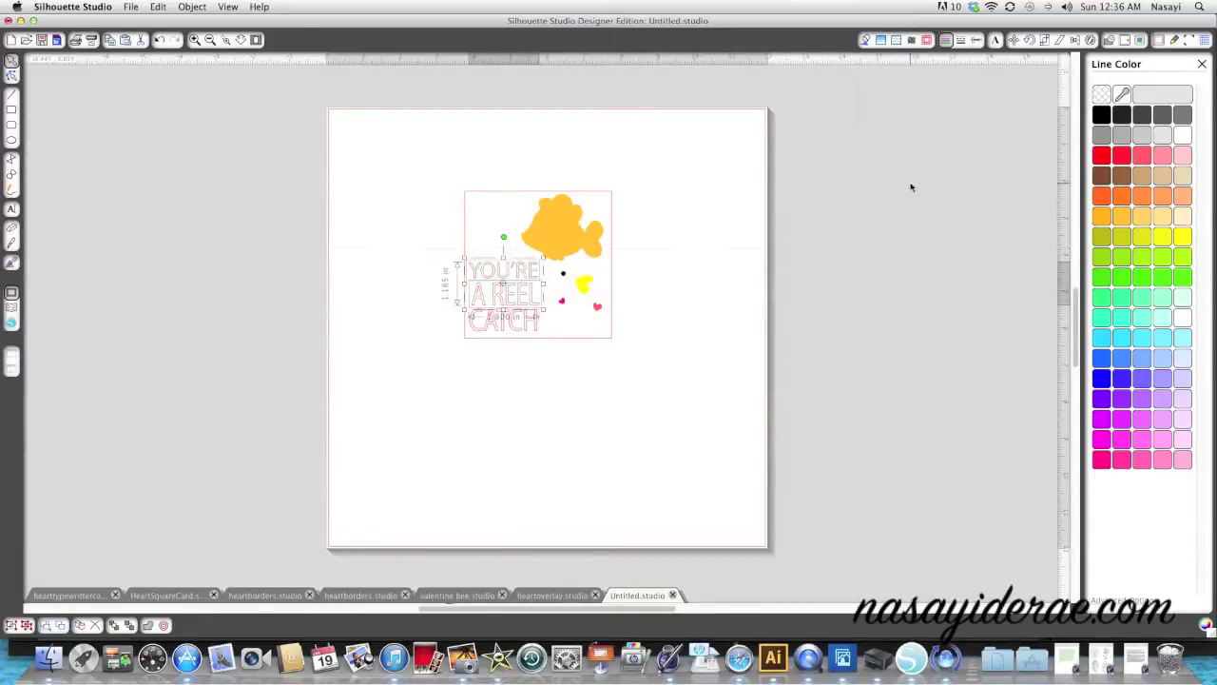
{"action": "left_click", "coordinate": [865, 41]}
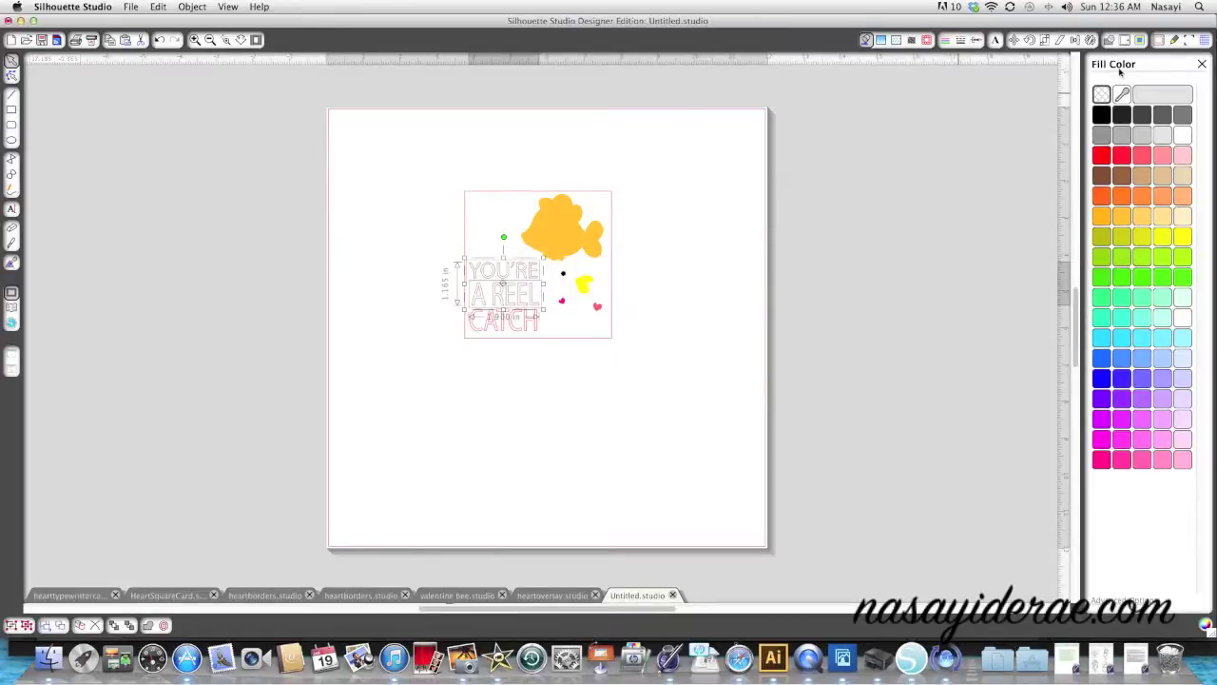
{"action": "left_click", "coordinate": [1102, 179]}
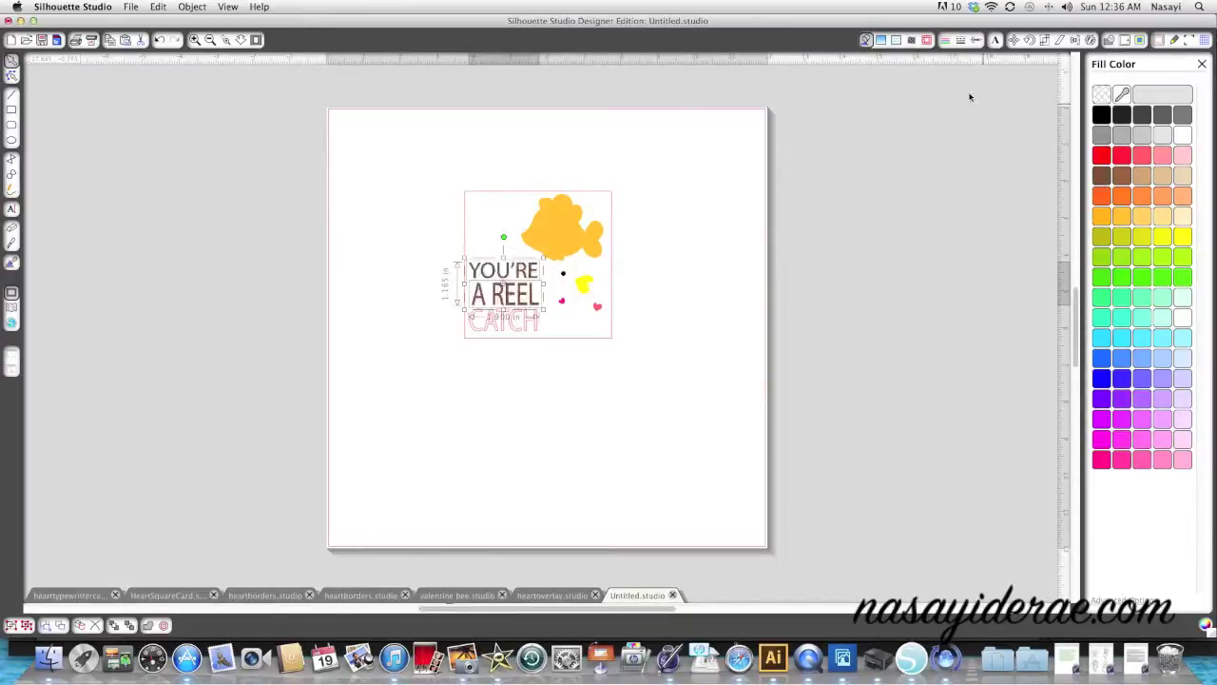
- Make the line colour of "YOU'RE" and "A REEL" transparent and set their cut style to No Cut
{"action": "left_click", "coordinate": [945, 41]}
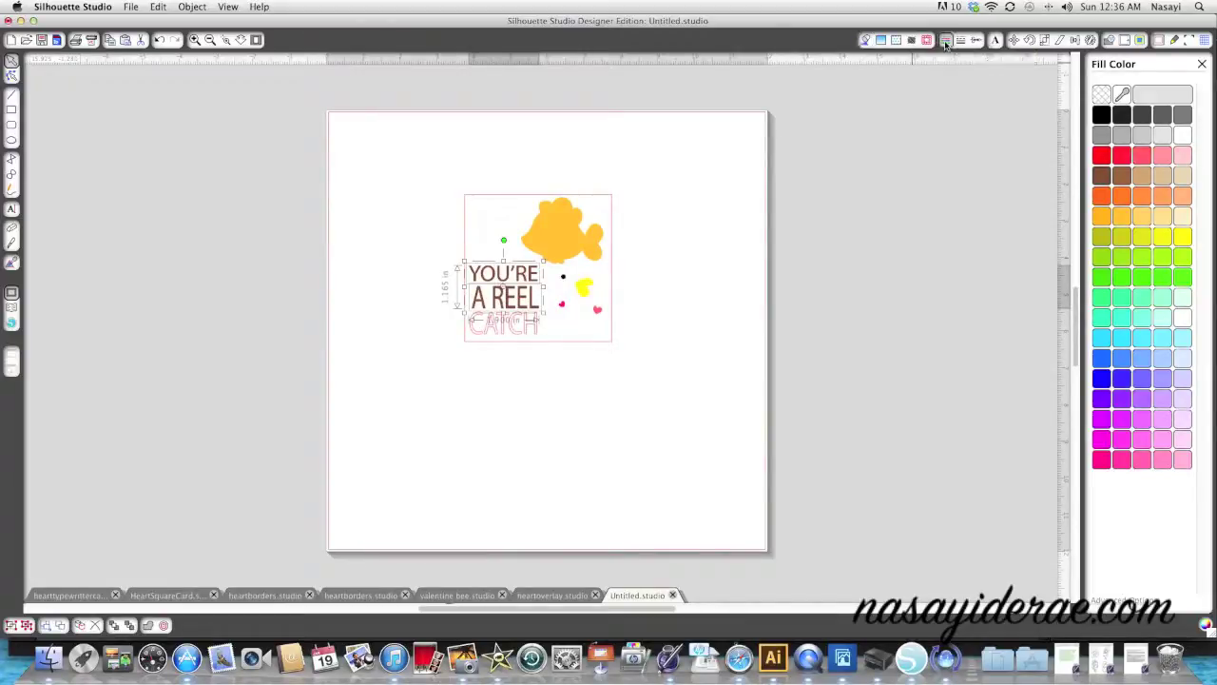
{"action": "left_click", "coordinate": [1101, 95]}
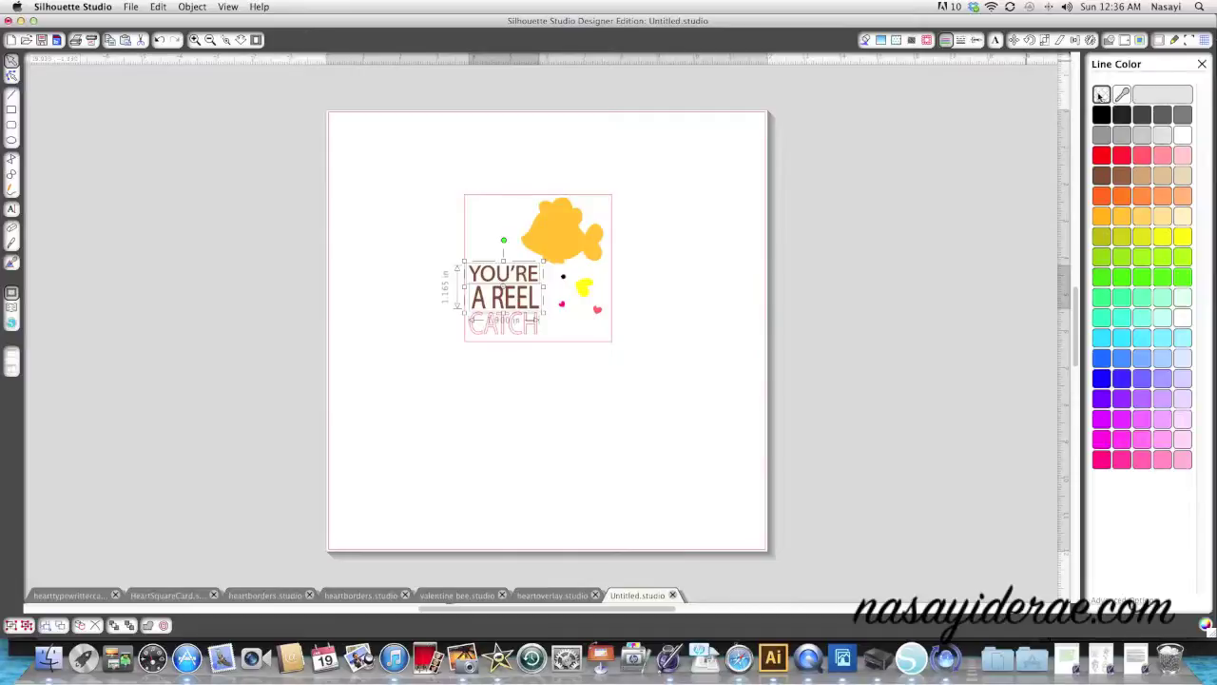
{"action": "left_click", "coordinate": [976, 40]}
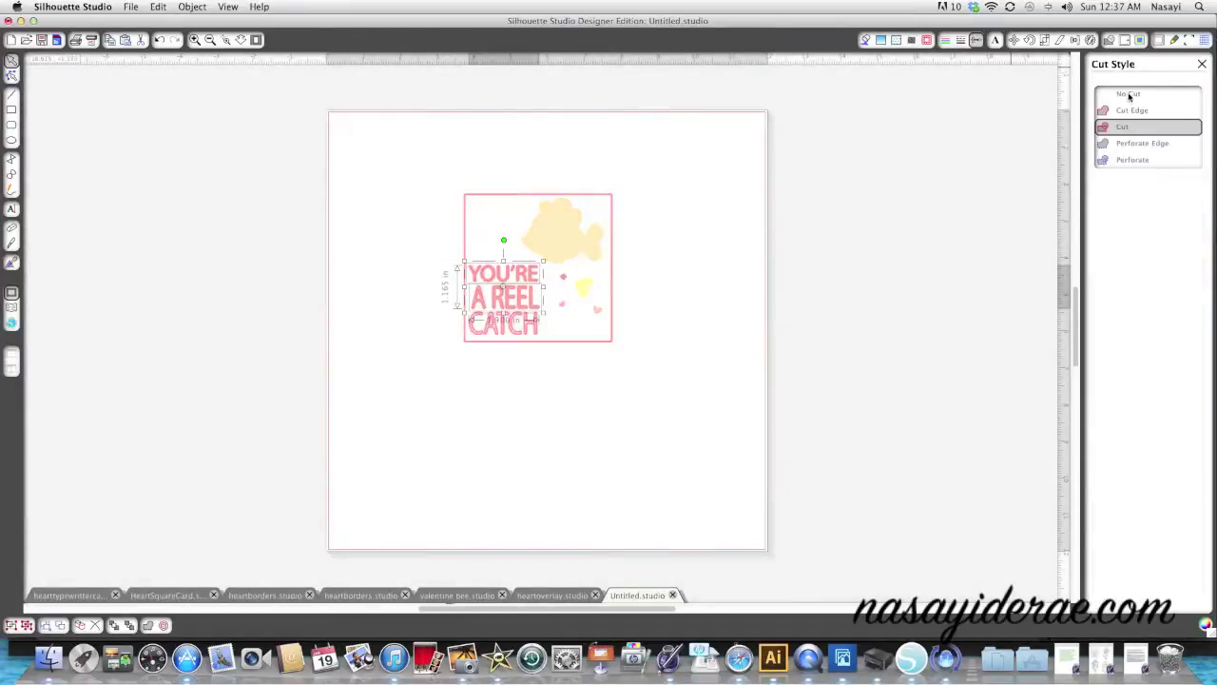
{"action": "left_click", "coordinate": [1129, 95]}
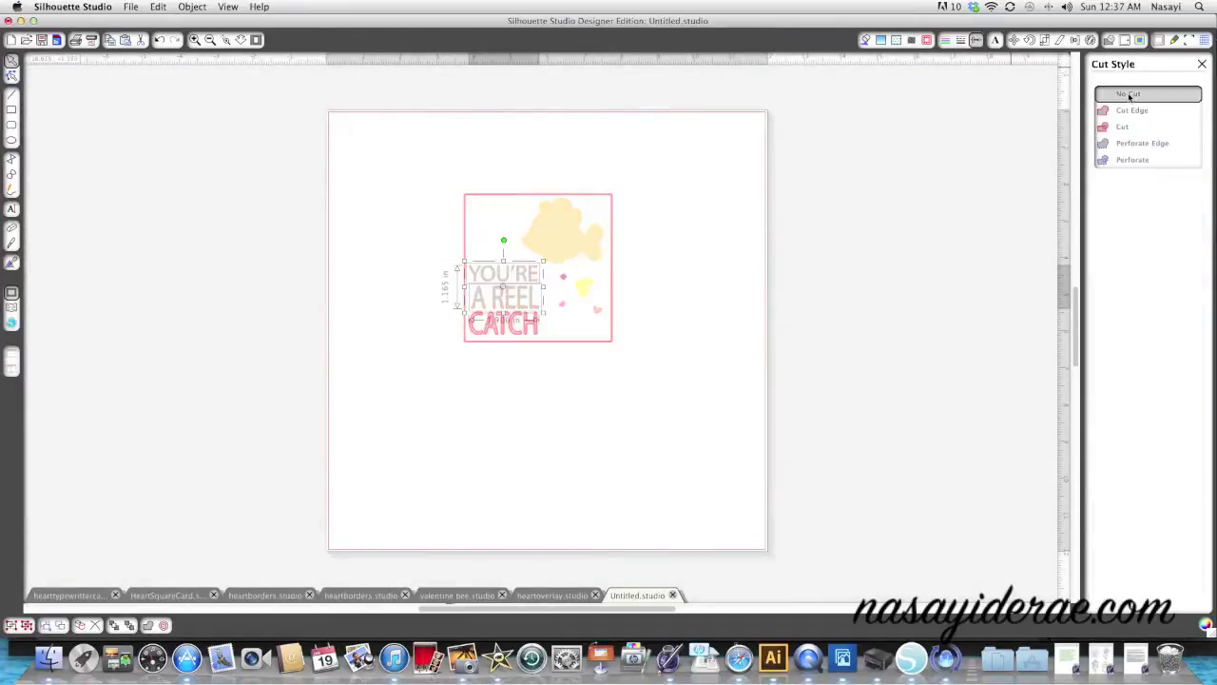
- Fill the word "CATCH" with a light golden orange
{"action": "left_click", "coordinate": [505, 326]}
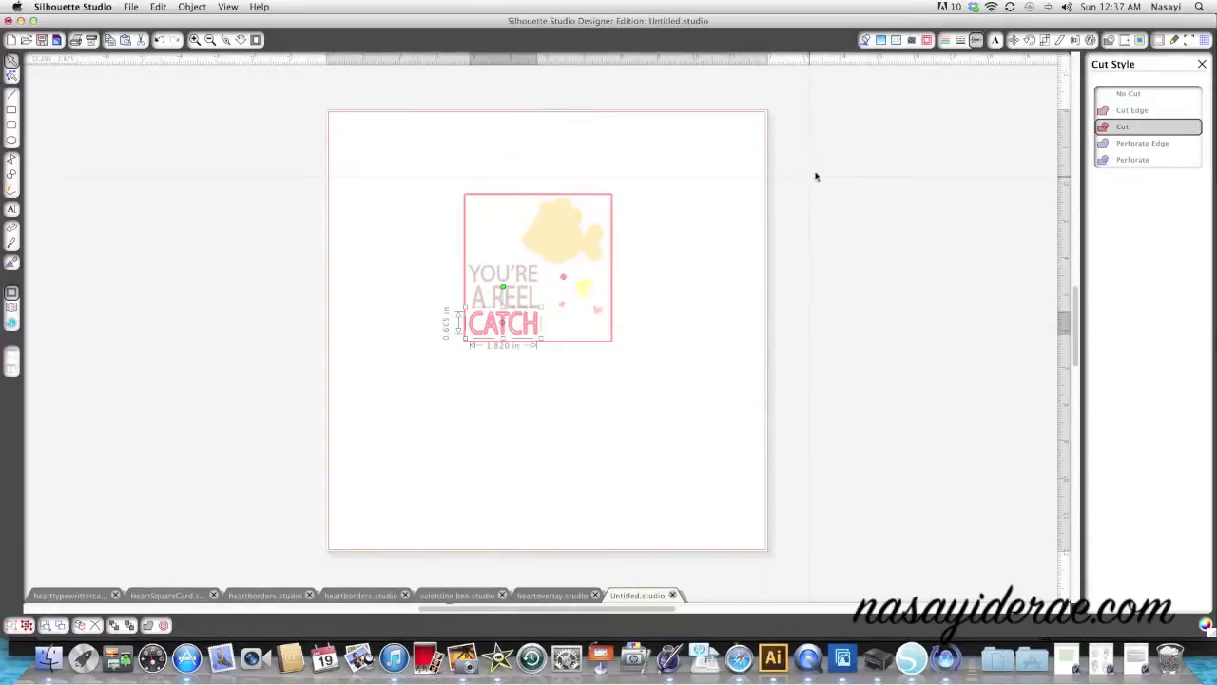
{"action": "left_click", "coordinate": [865, 40]}
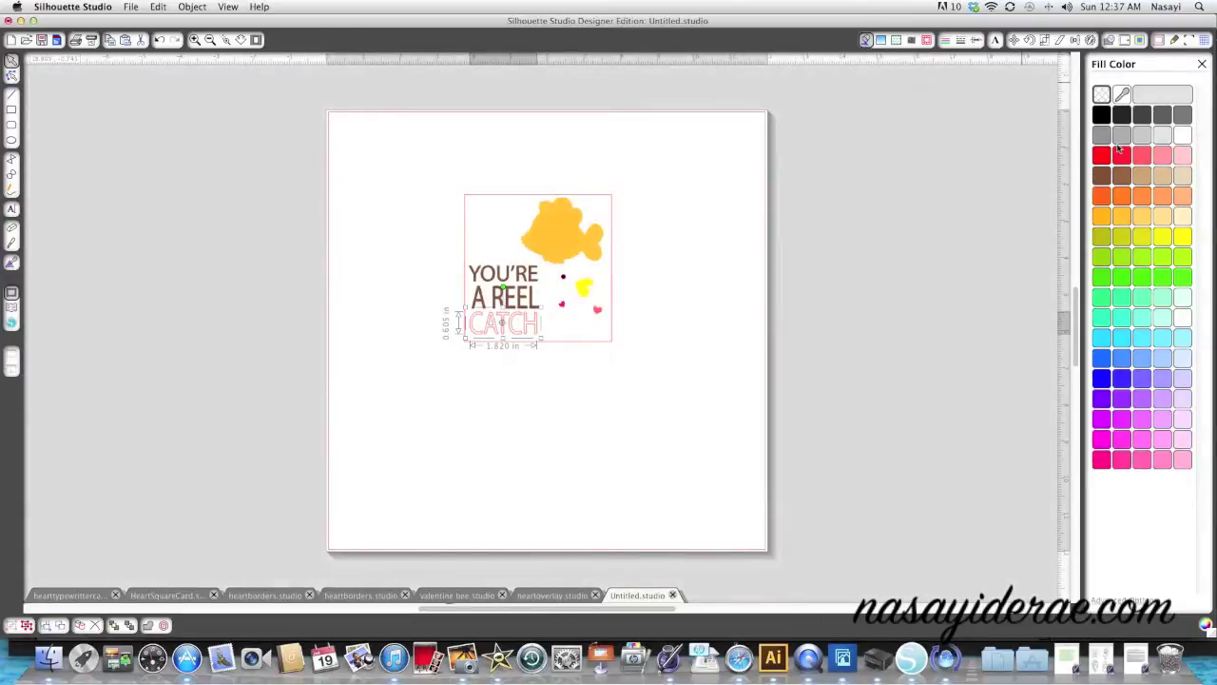
{"action": "left_click", "coordinate": [1162, 196]}
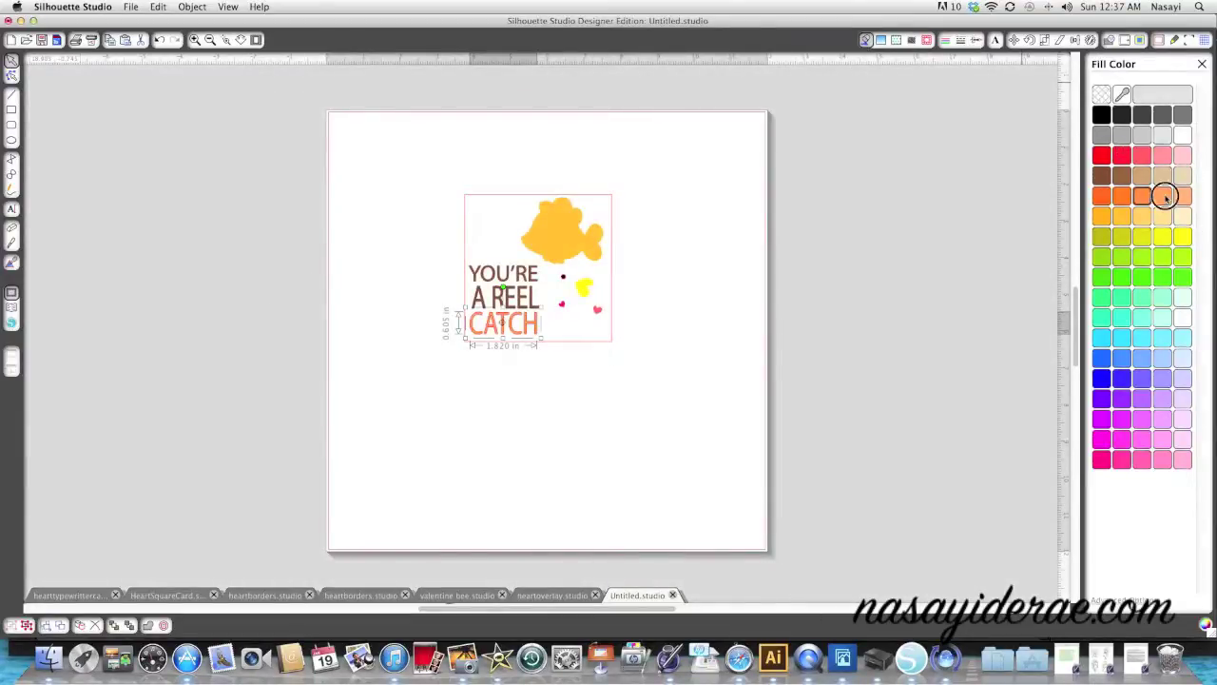
{"action": "left_click", "coordinate": [1145, 218]}
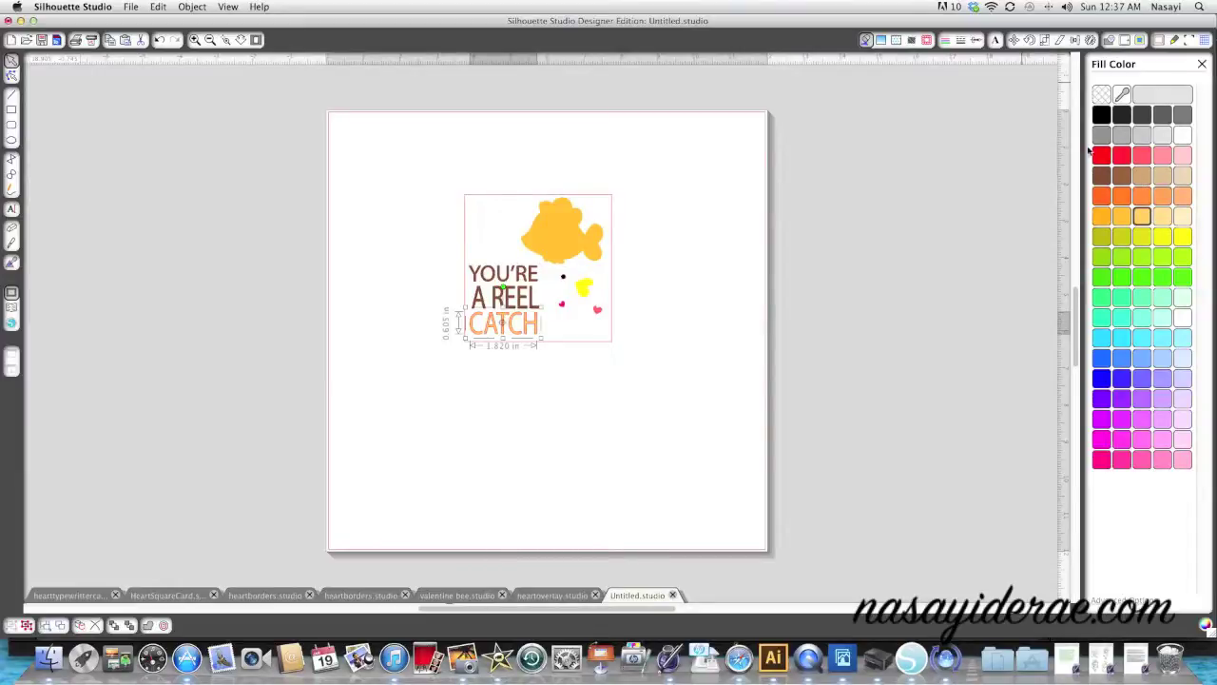
- Make the line colour of the word "CATCH" transparent and set its cut style to No Cut
{"action": "left_click", "coordinate": [946, 39]}
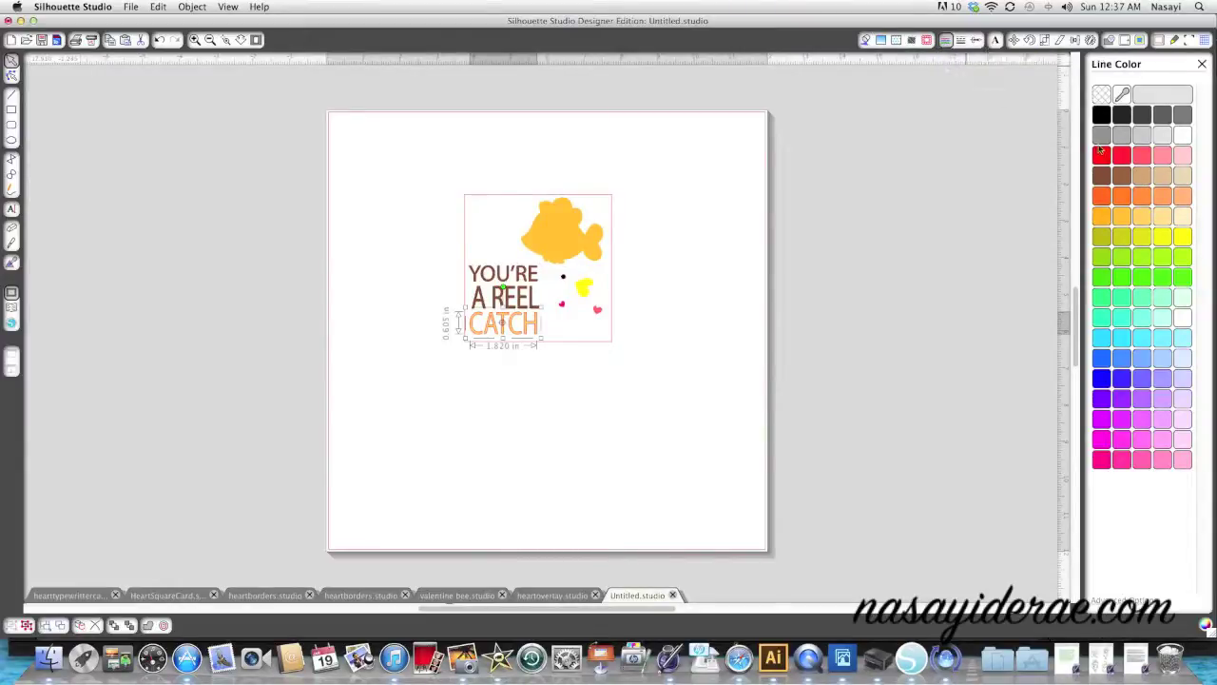
{"action": "left_click", "coordinate": [1101, 96]}
{"action": "left_click", "coordinate": [978, 39]}
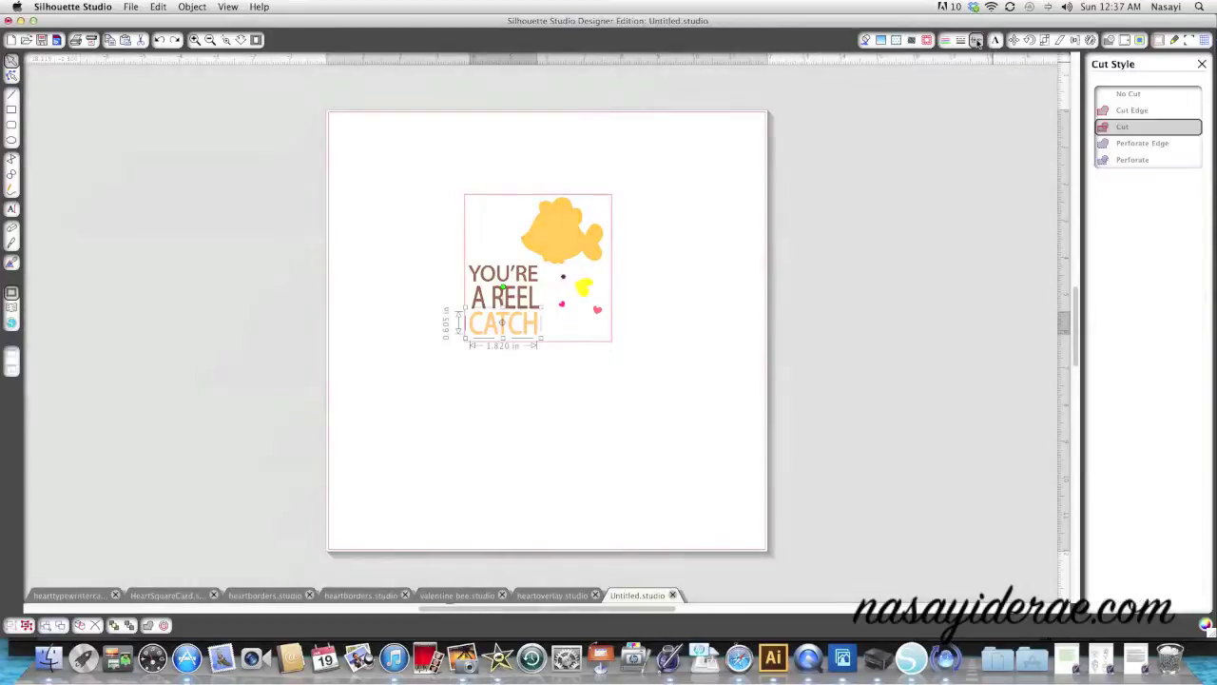
{"action": "left_click", "coordinate": [1120, 93]}
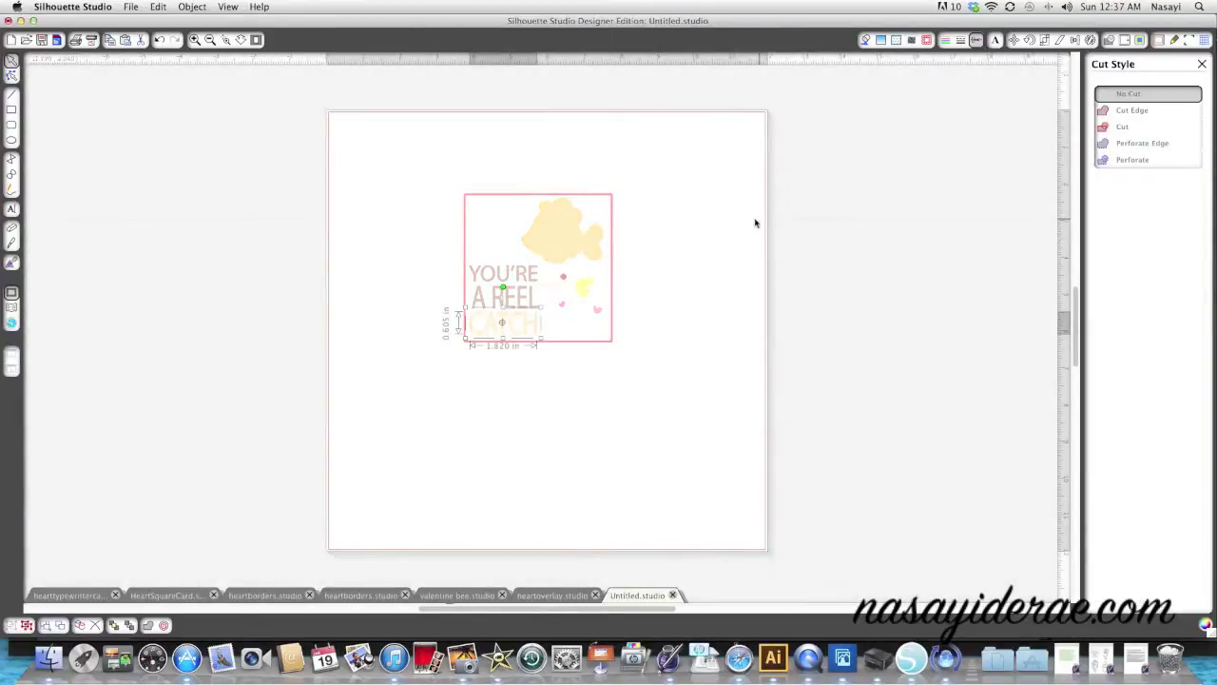
{"action": "left_click", "coordinate": [647, 261]}
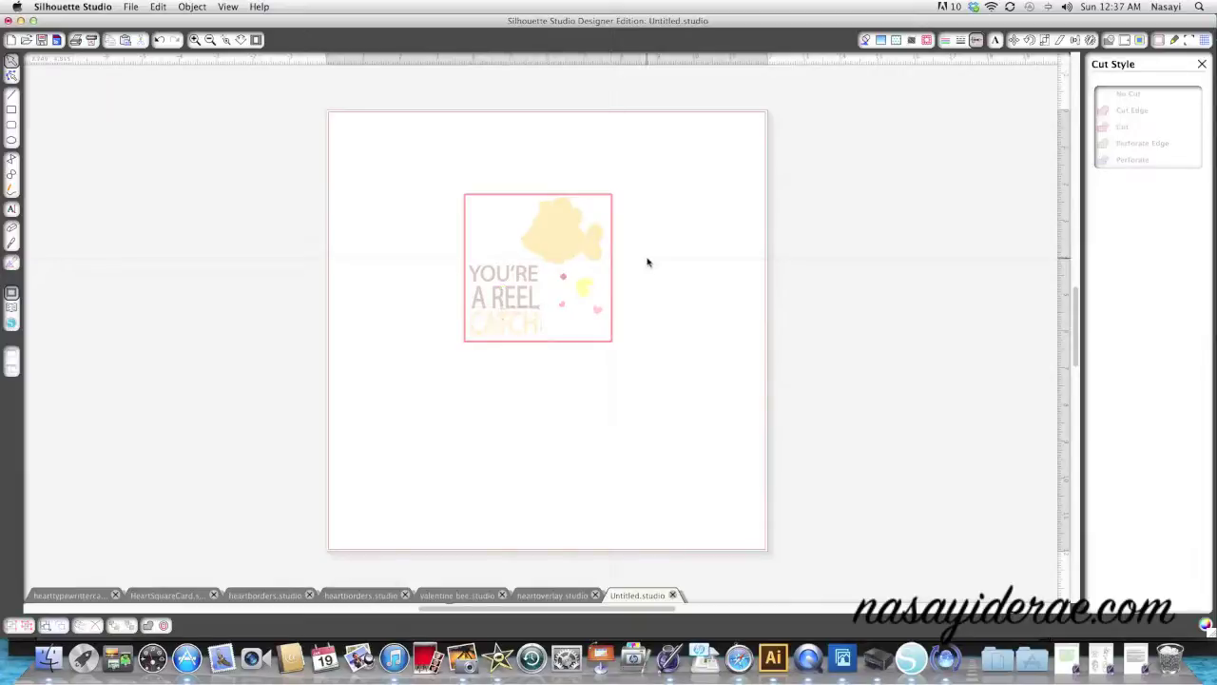
- Set the small black dot's cut style to No Cut and make its line colour transparent
{"action": "left_click", "coordinate": [865, 40]}
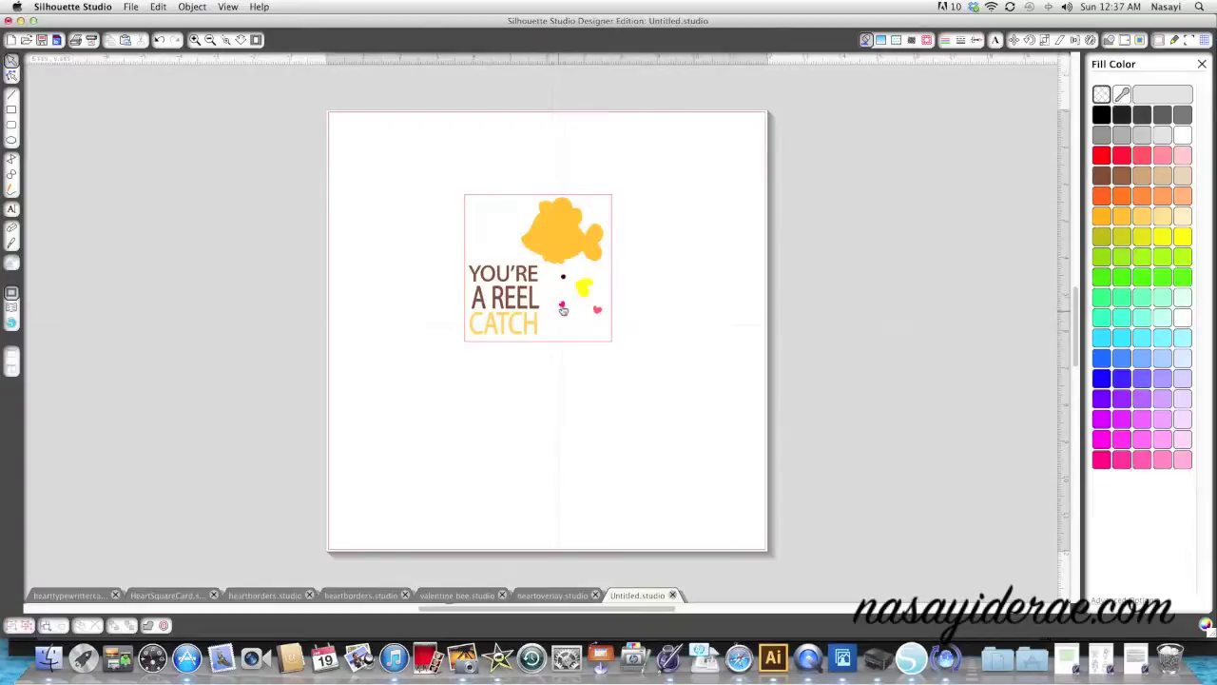
{"action": "left_click", "coordinate": [564, 280]}
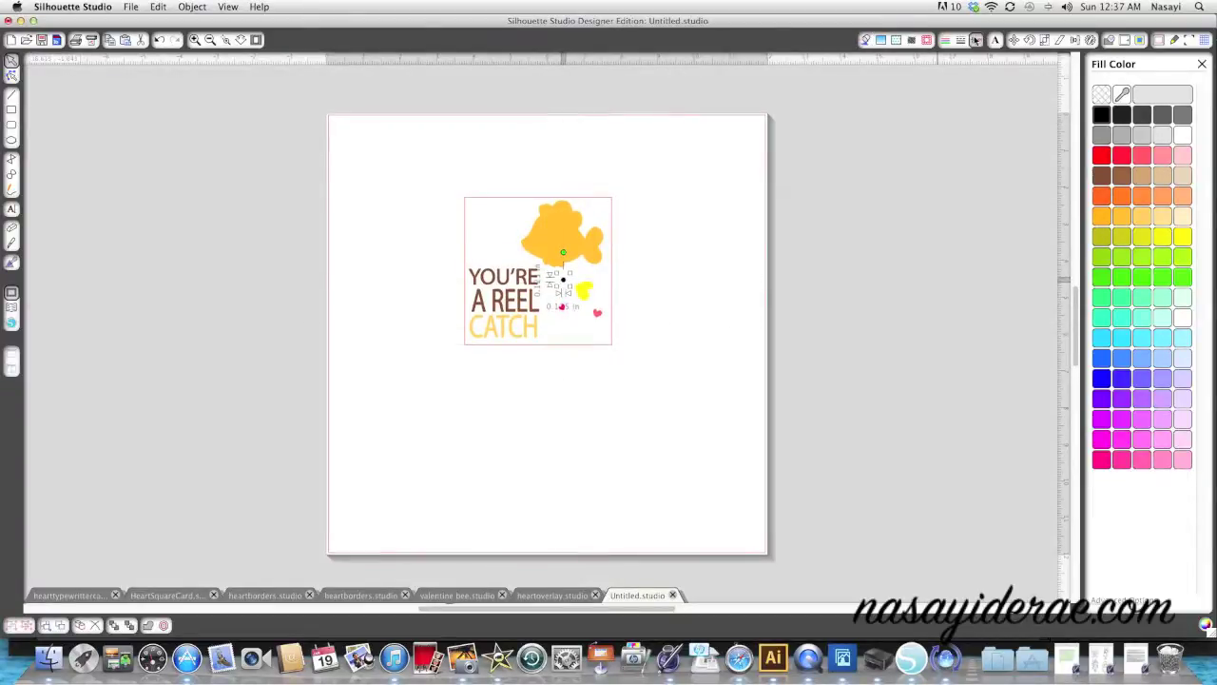
{"action": "left_click", "coordinate": [974, 39]}
{"action": "left_click", "coordinate": [1127, 95]}
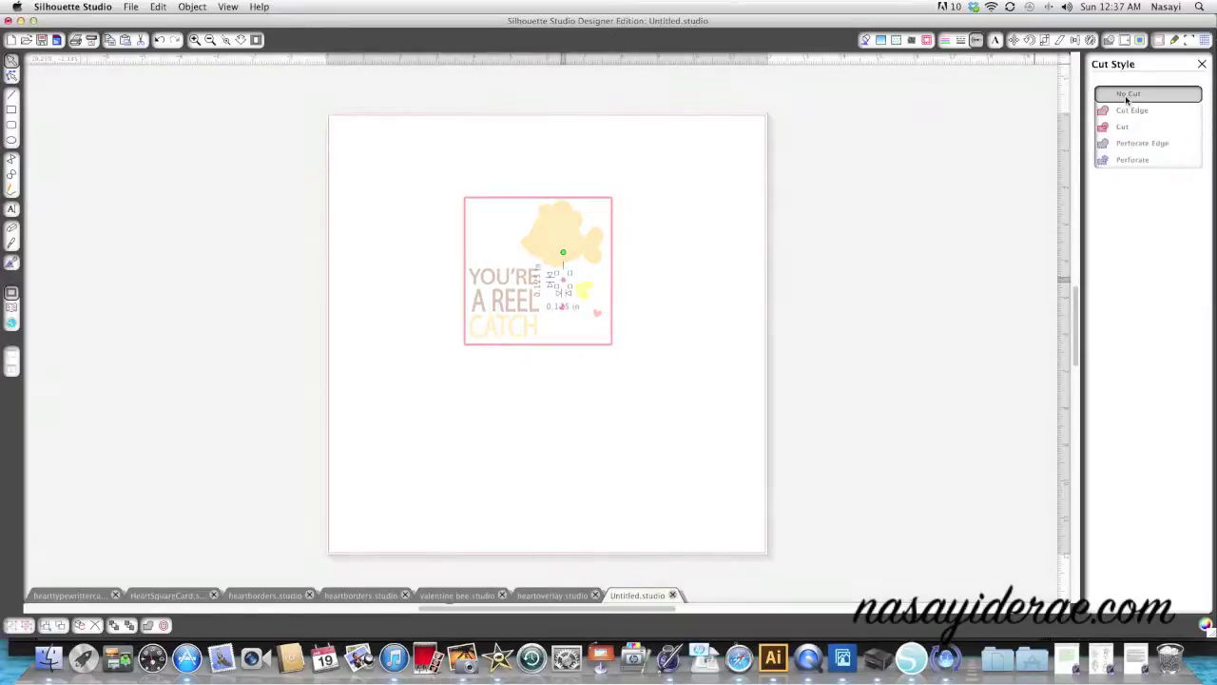
{"action": "left_click", "coordinate": [945, 39]}
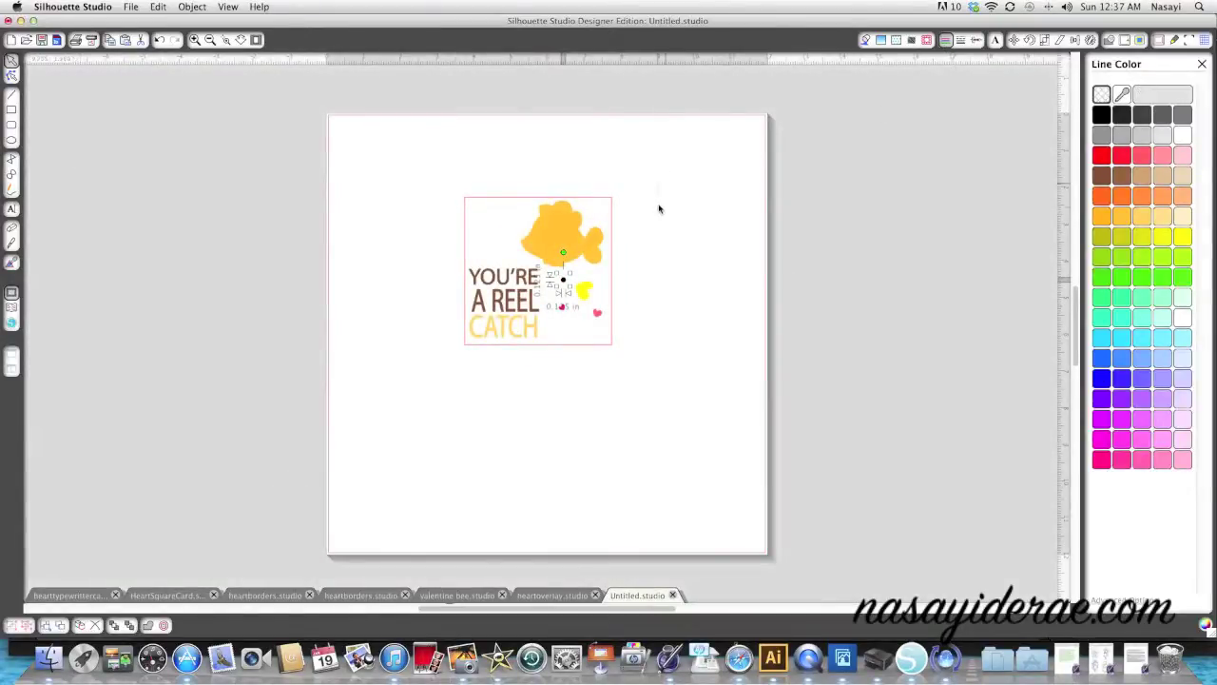
{"action": "left_click", "coordinate": [659, 211]}
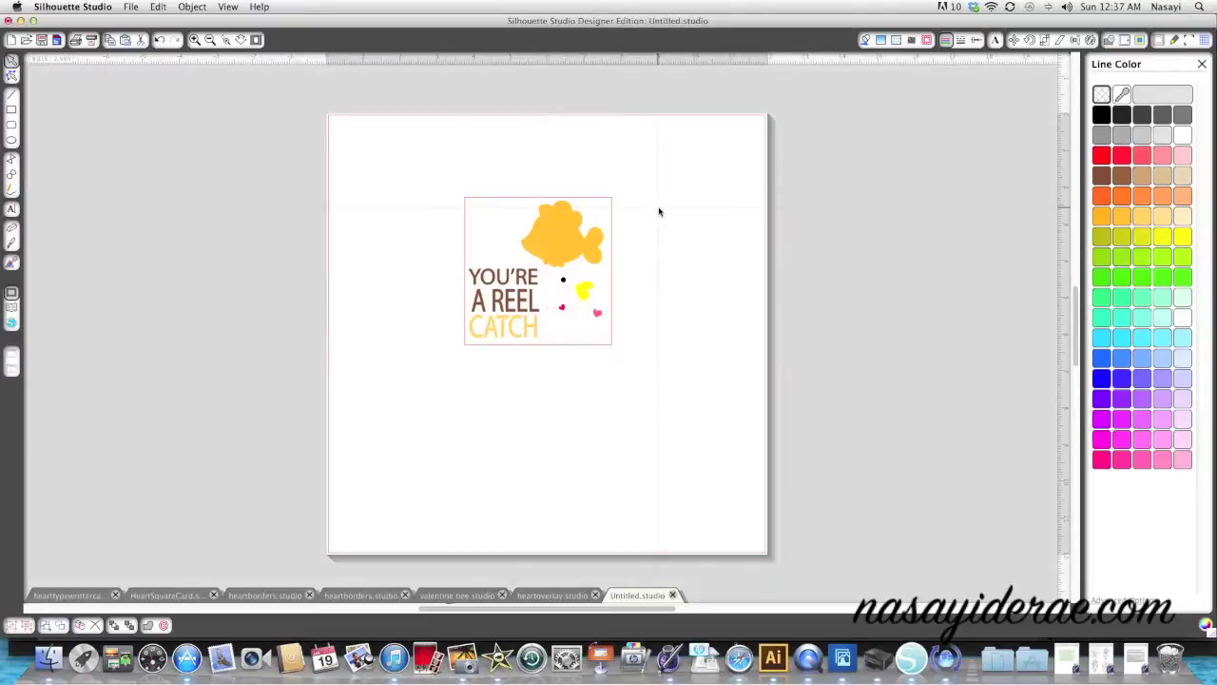
- Place the black dot on the fish's head as its eye
{"action": "left_click", "coordinate": [563, 280]}
{"action": "key", "text": "Delete"}
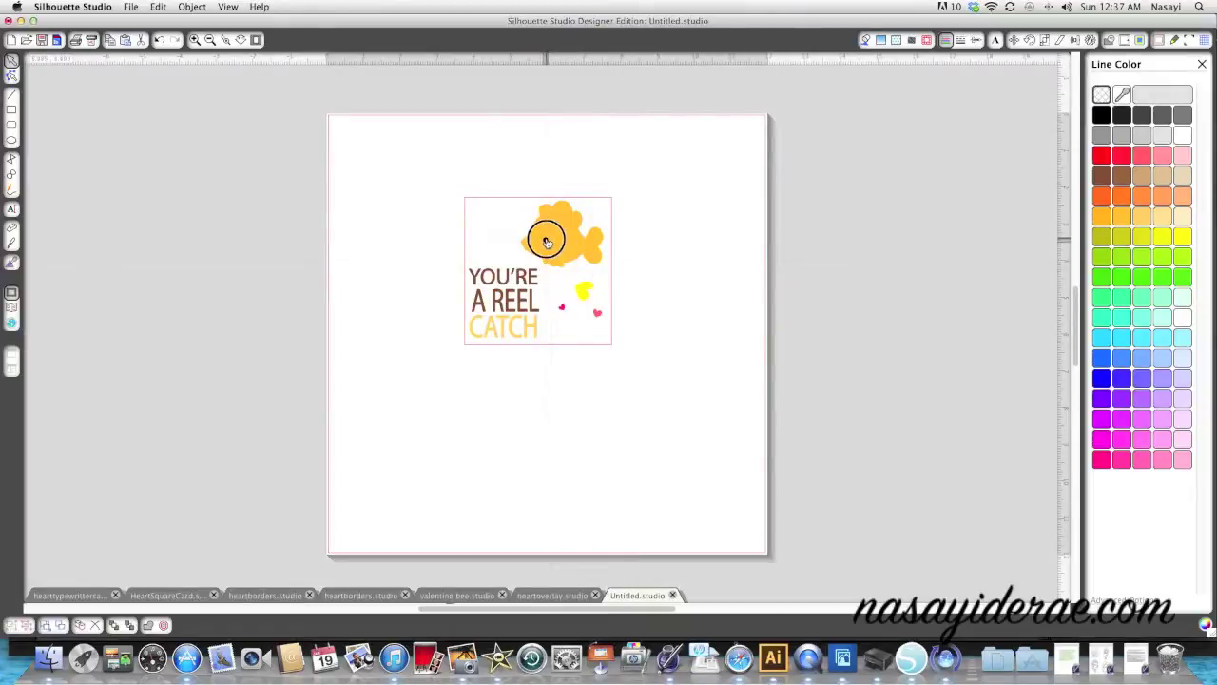
{"action": "key", "text": "ctrl+z"}
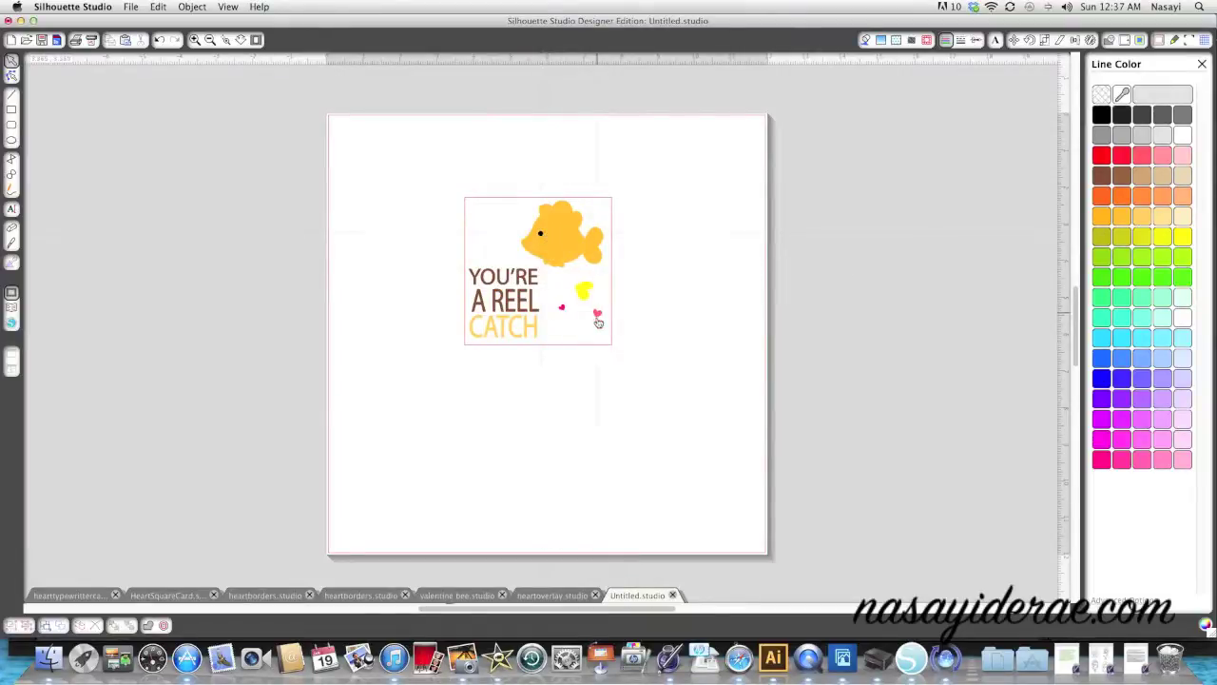
- Bring the yellow heart to the front and place it on the fish's body as a fin
{"action": "left_click_drag", "start_coordinate": [565, 247], "coordinate": [558, 243]}
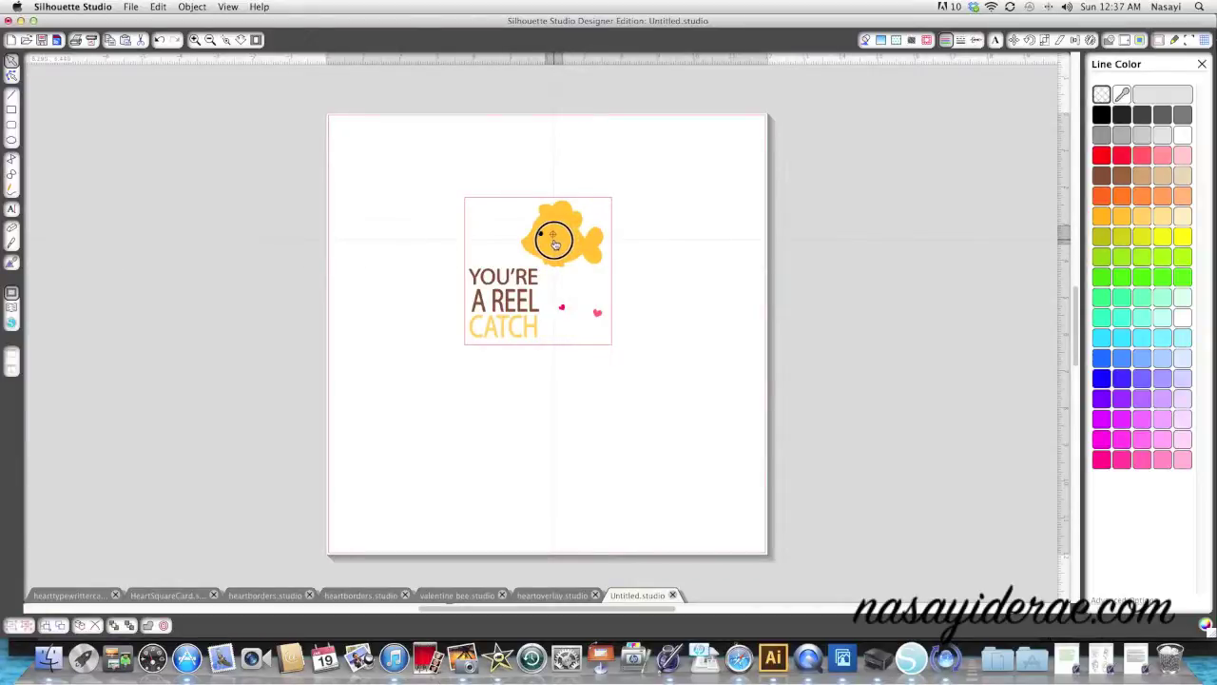
{"action": "key", "text": "ctrl+z"}
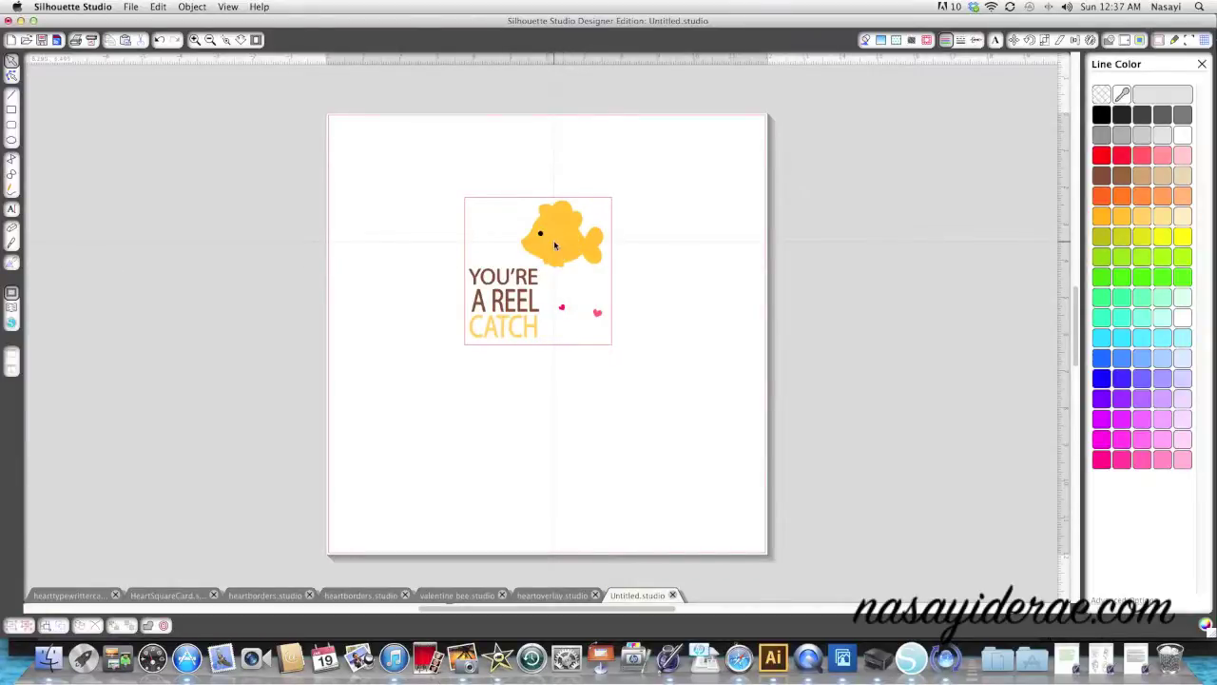
{"action": "left_click", "coordinate": [555, 245]}
{"action": "right_click", "coordinate": [555, 246]}
{"action": "left_click", "coordinate": [609, 360]}
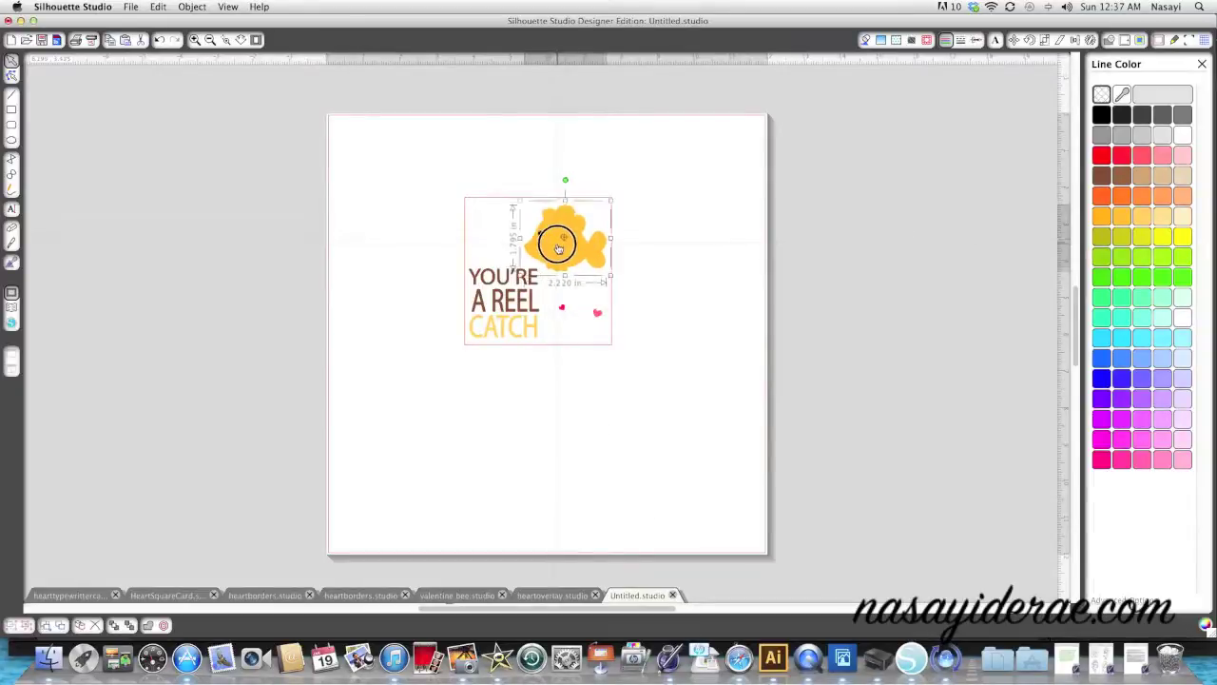
{"action": "left_click_drag", "start_coordinate": [574, 259], "coordinate": [558, 158]}
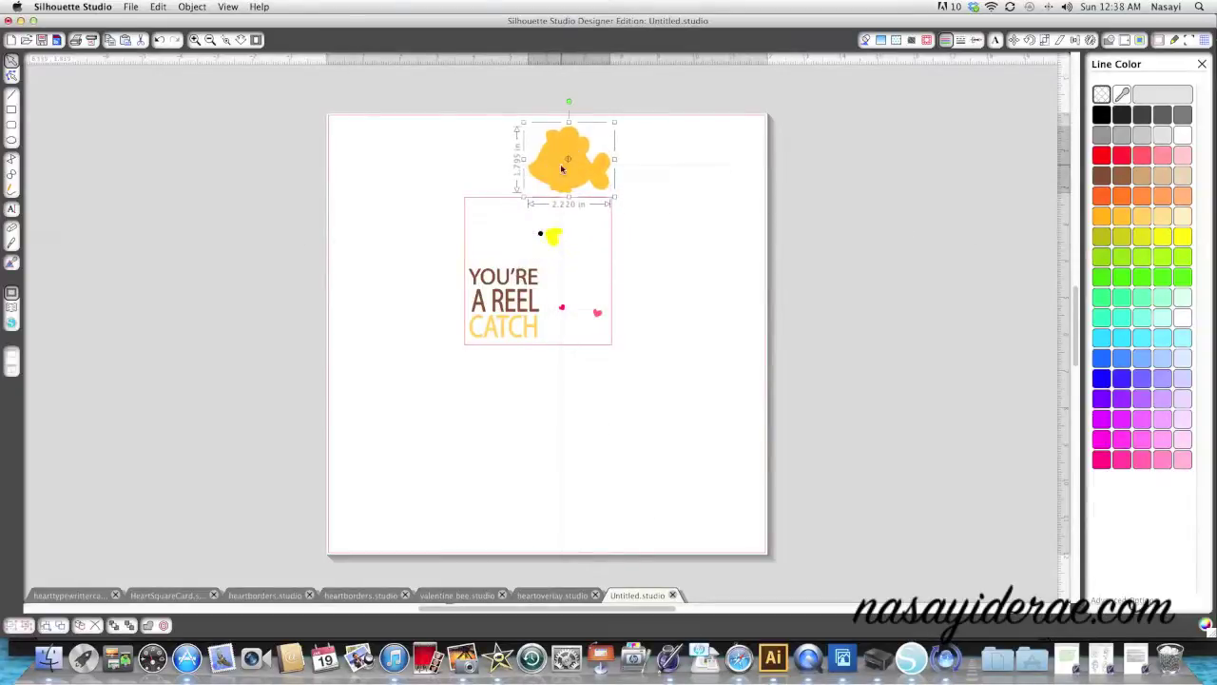
{"action": "left_click", "coordinate": [573, 283]}
{"action": "right_click", "coordinate": [577, 284]}
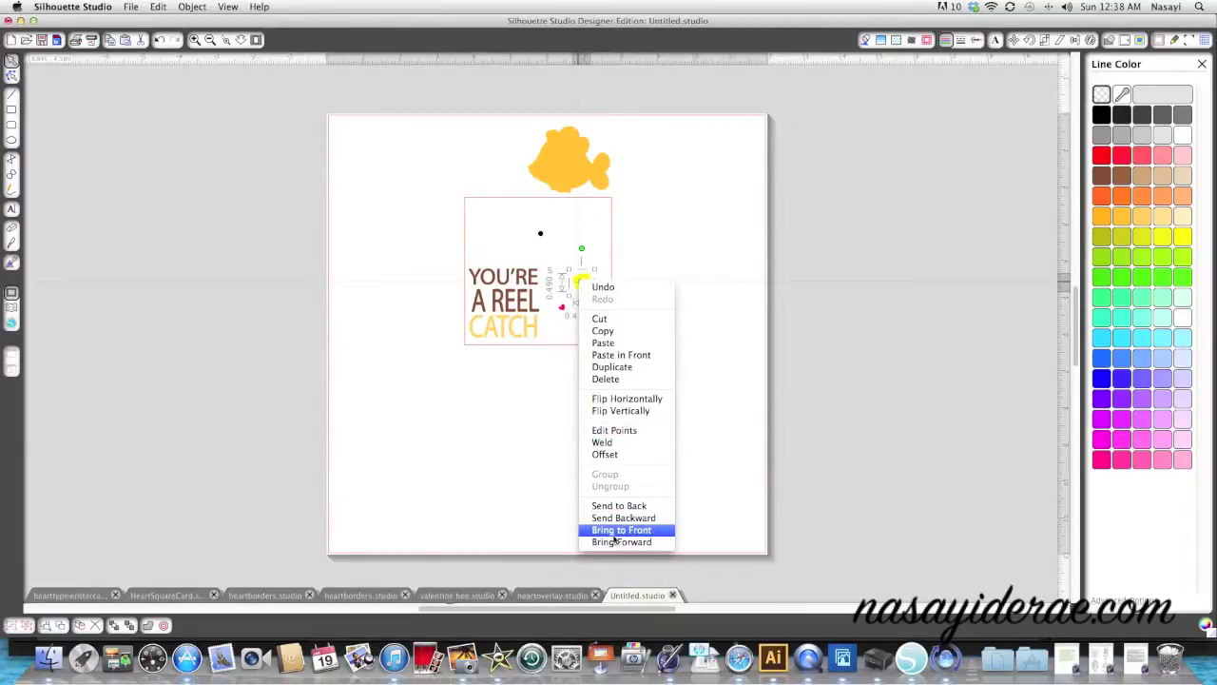
{"action": "left_click", "coordinate": [633, 537]}
{"action": "left_click_drag", "start_coordinate": [568, 179], "coordinate": [559, 243]}
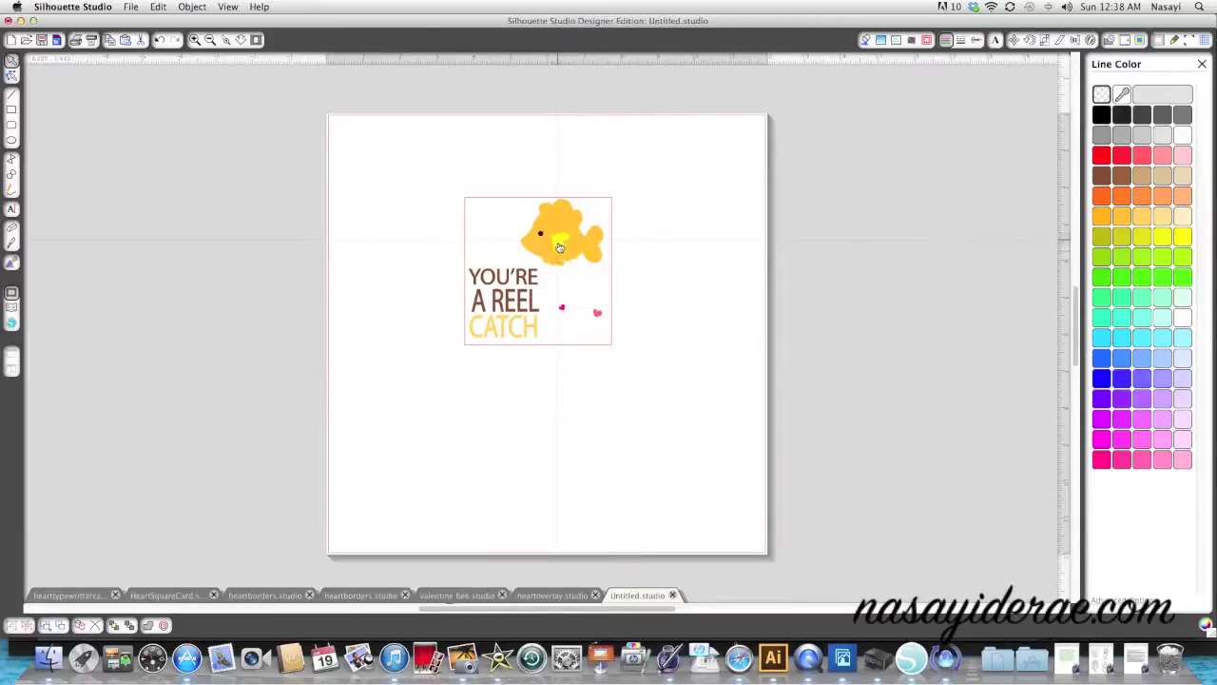
- Bring the larger pink heart to the front and place it on the fish's tail, with the small heart in the O of "YOU'RE"
{"action": "left_click", "coordinate": [598, 315]}
{"action": "left_click_drag", "start_coordinate": [598, 314], "coordinate": [595, 251]}
{"action": "mouse_move", "coordinate": [598, 315]}
{"action": "left_mouse_down"}
{"action": "mouse_move", "coordinate": [598, 283]}
{"action": "mouse_move", "coordinate": [593, 302]}
{"action": "left_mouse_up"}
{"action": "right_click", "coordinate": [594, 303]}
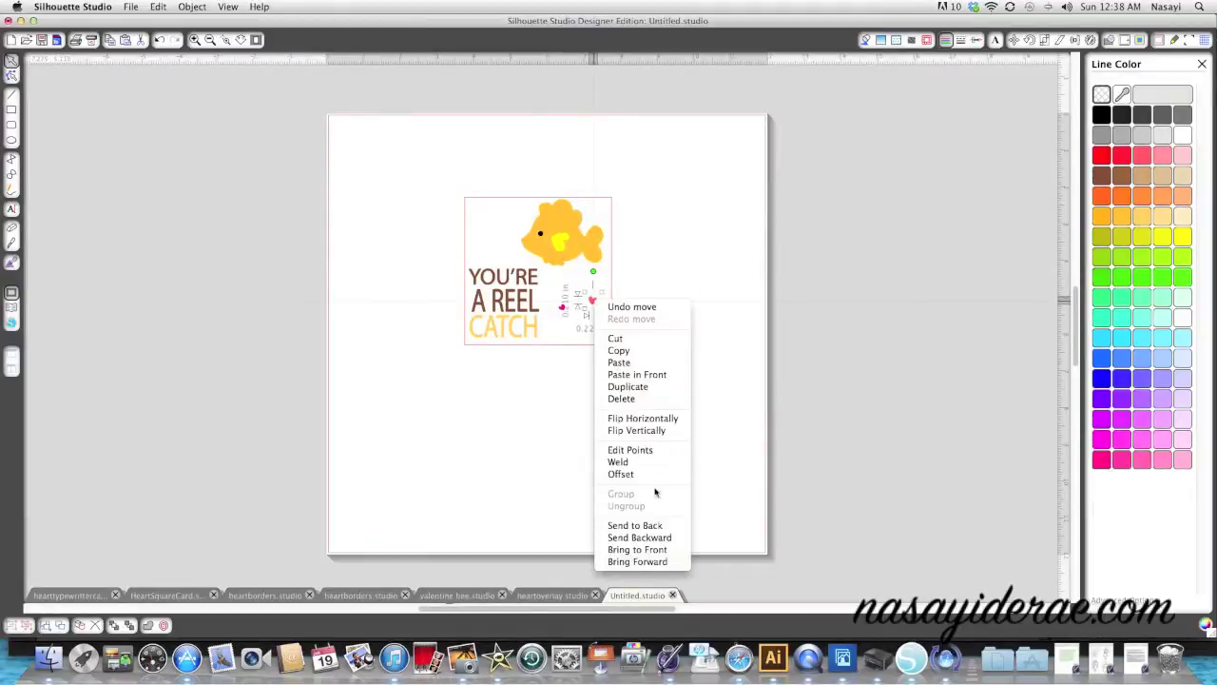
{"action": "left_click", "coordinate": [654, 551]}
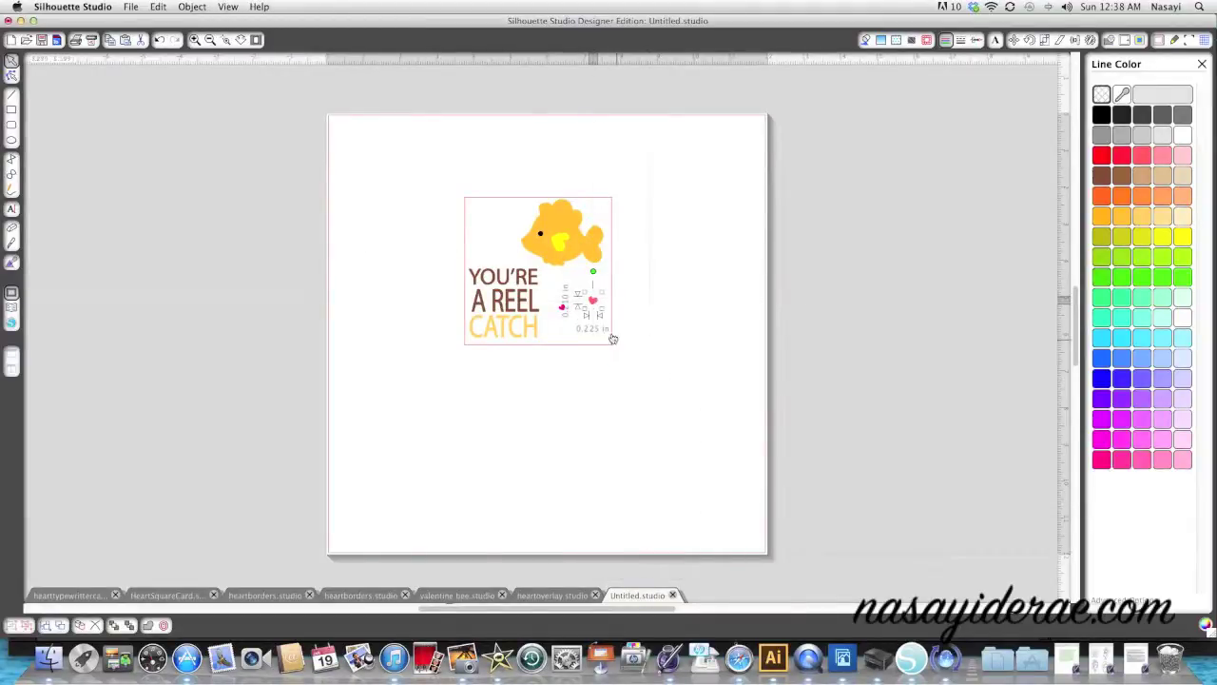
{"action": "left_click_drag", "start_coordinate": [593, 306], "coordinate": [594, 254]}
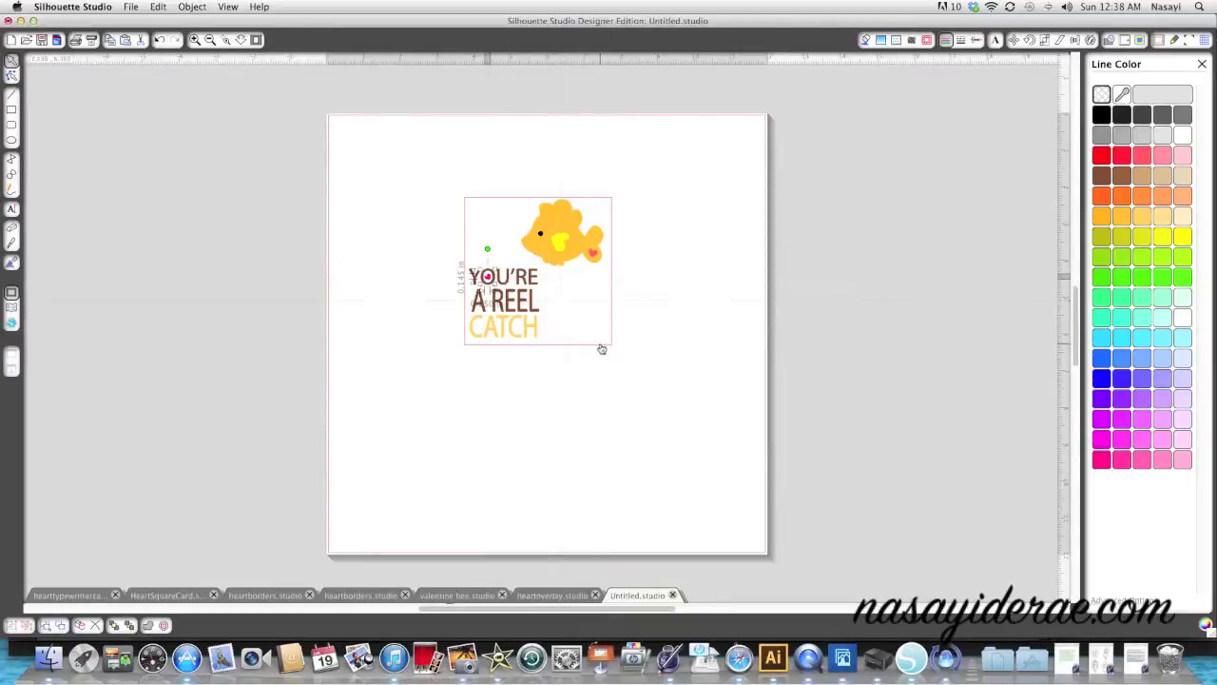
- Move the square card frame off the page and position the whole fish directly above the text lines
{"action": "left_click_drag", "start_coordinate": [603, 349], "coordinate": [910, 329]}
{"action": "left_click", "coordinate": [473, 258]}
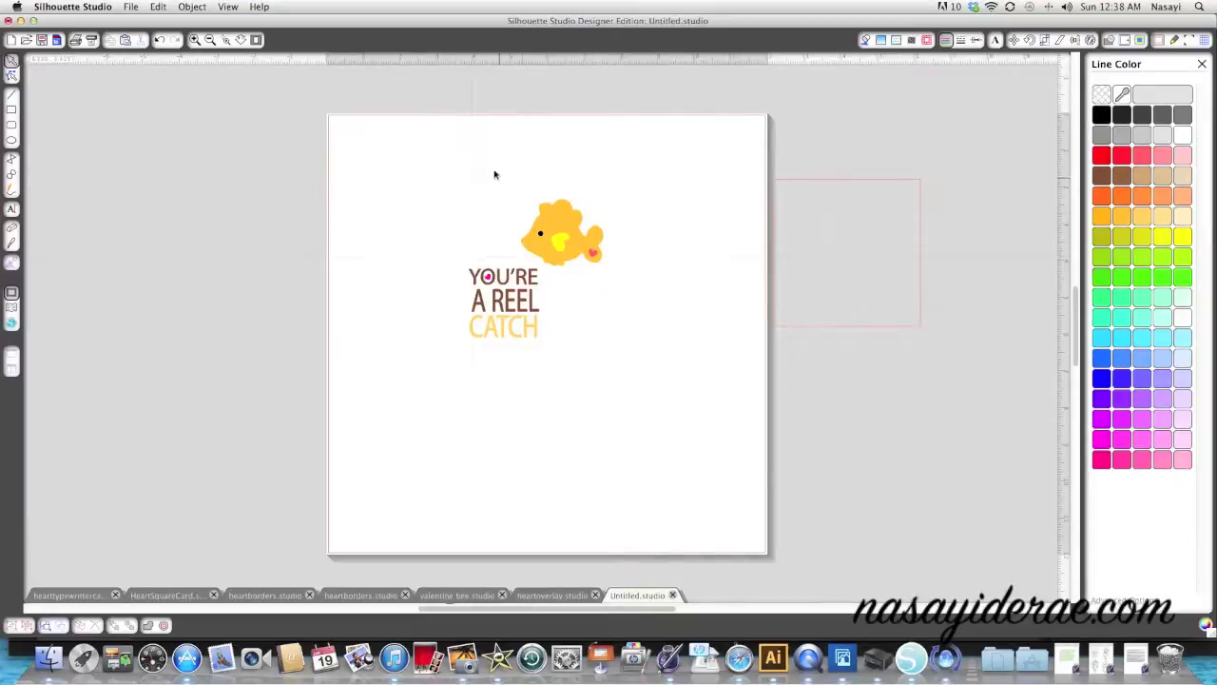
{"action": "left_click", "coordinate": [529, 219]}
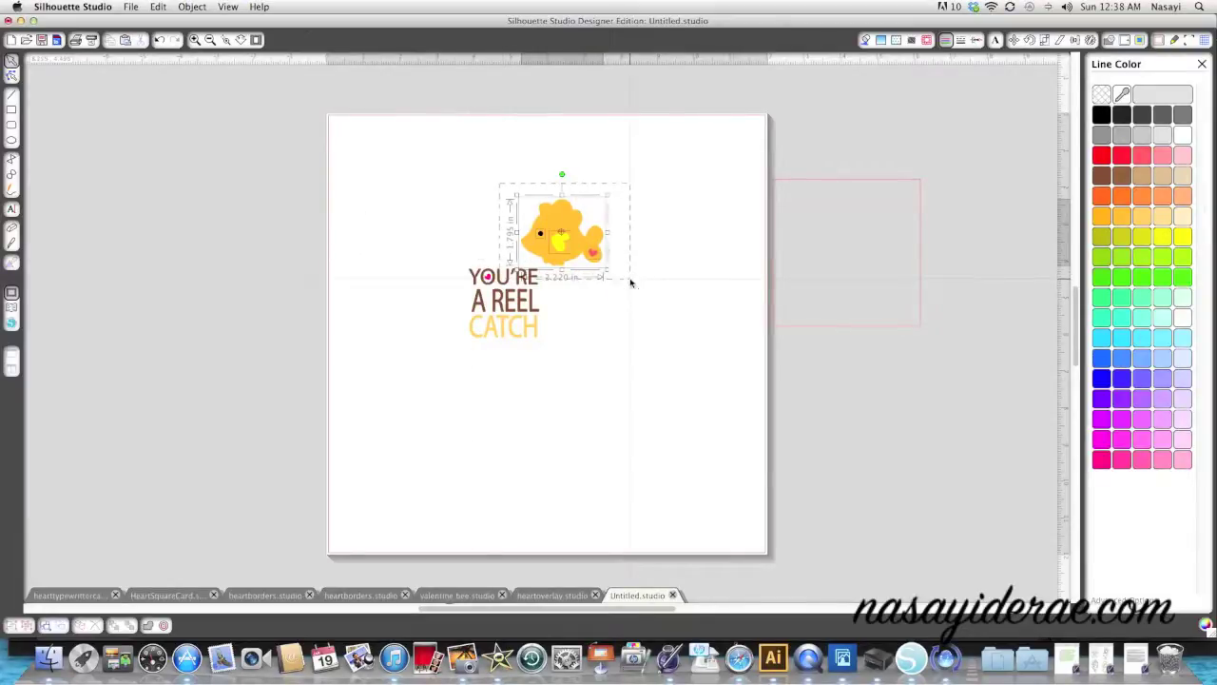
{"action": "left_click_drag", "start_coordinate": [571, 253], "coordinate": [518, 245]}
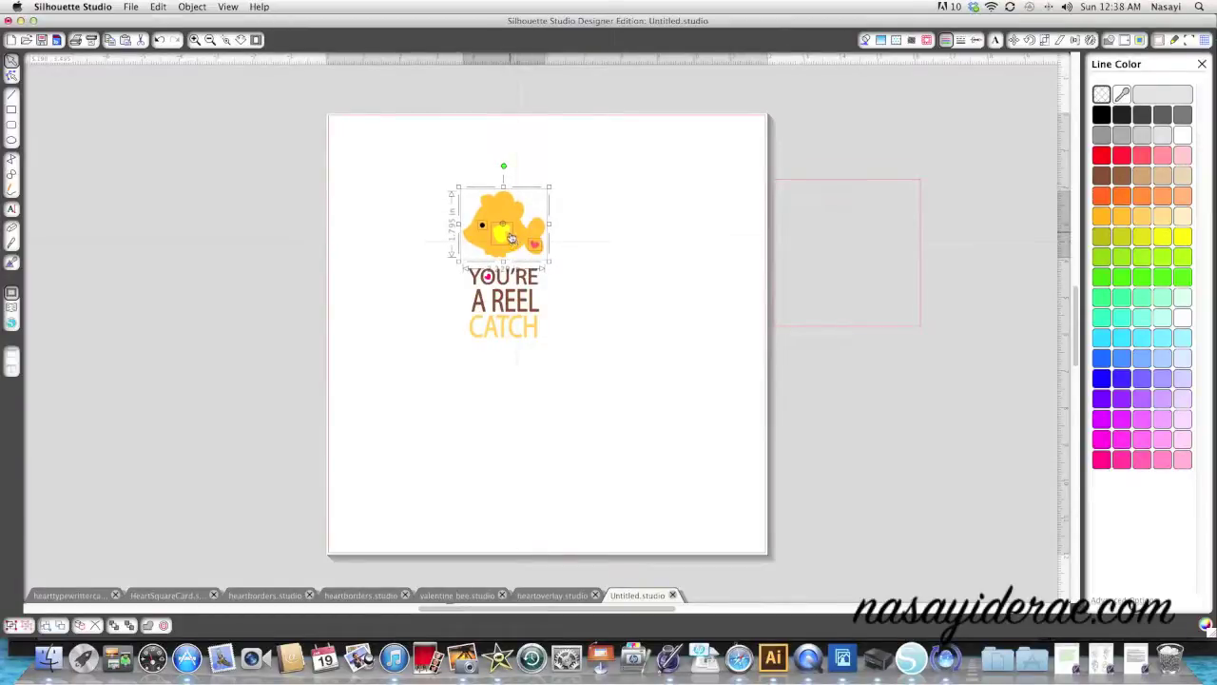
- Group the fish with its eye and hearts, and group the three text lines with their small heart
{"action": "right_click", "coordinate": [510, 237]}
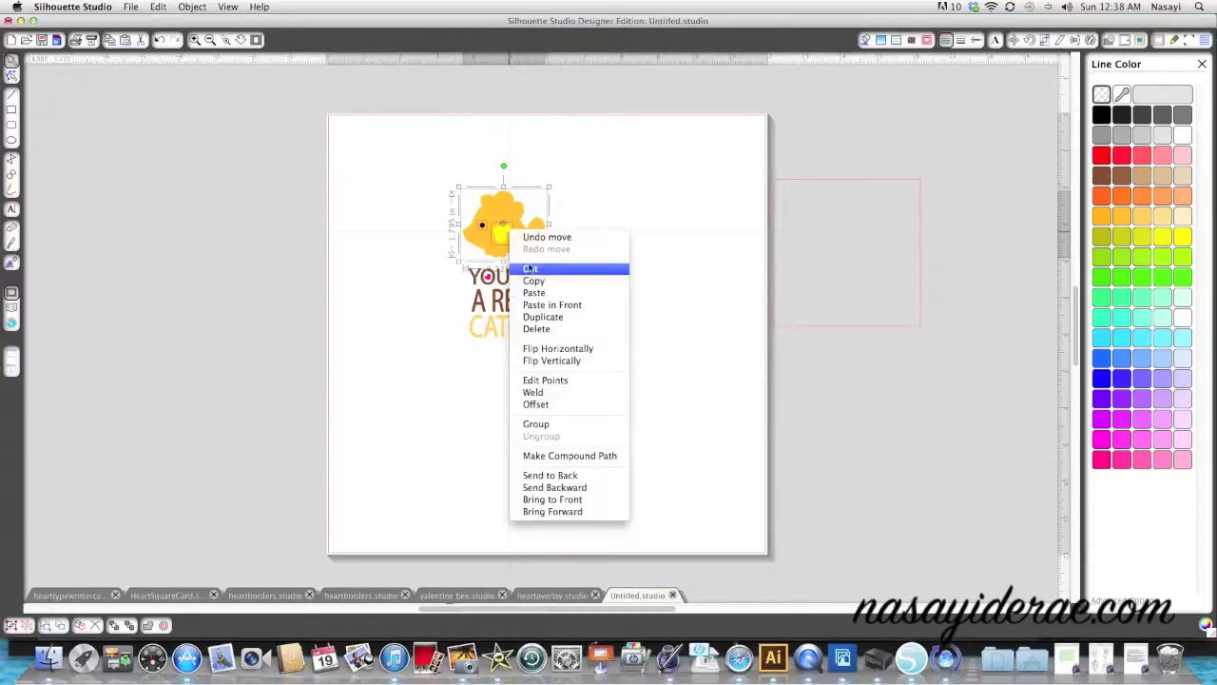
{"action": "left_click", "coordinate": [552, 424]}
{"action": "left_click", "coordinate": [551, 424]}
{"action": "left_click_drag", "start_coordinate": [451, 264], "coordinate": [568, 367]}
{"action": "right_click", "coordinate": [477, 283]}
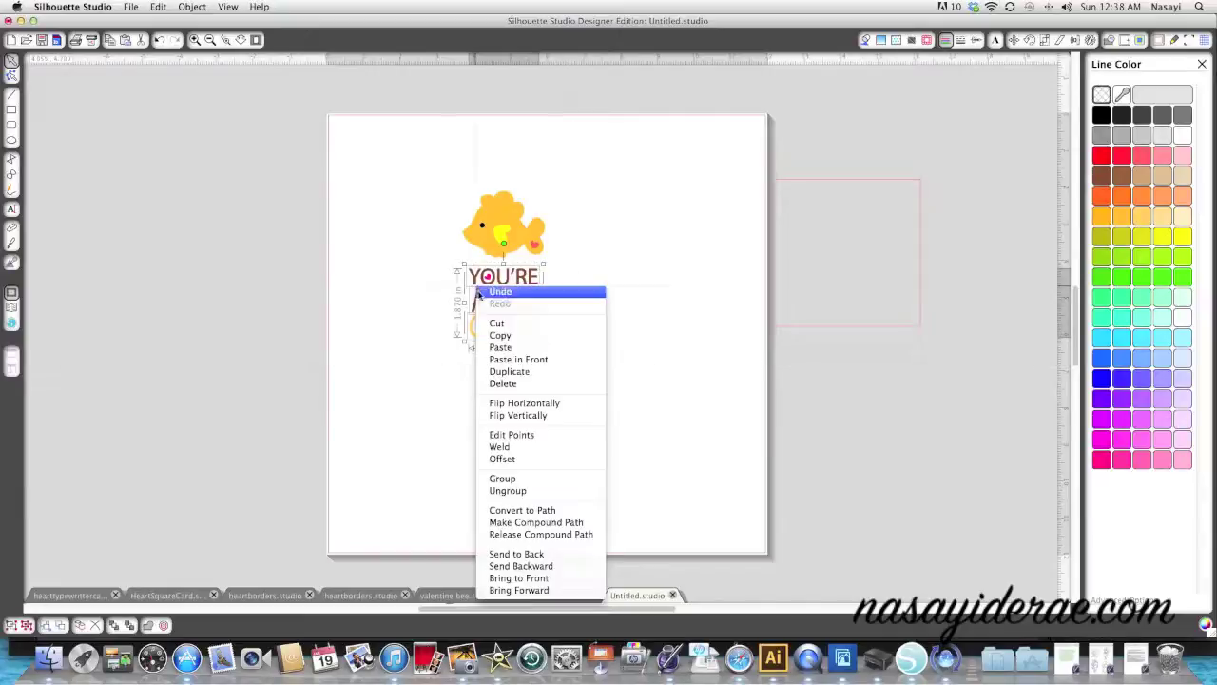
{"action": "left_click", "coordinate": [543, 460]}
{"action": "left_click", "coordinate": [543, 399]}
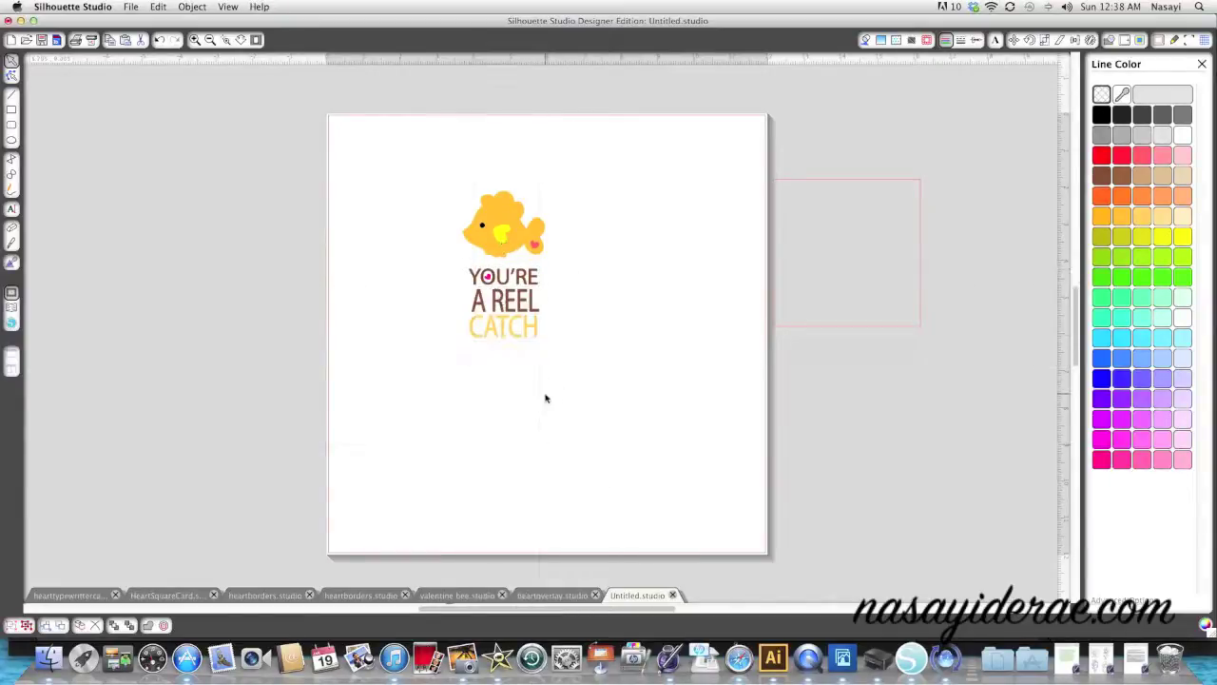
- Align the fish group and the text group horizontally with Align Center
{"action": "left_click_drag", "start_coordinate": [436, 159], "coordinate": [612, 397]}
{"action": "left_click", "coordinate": [1076, 39]}
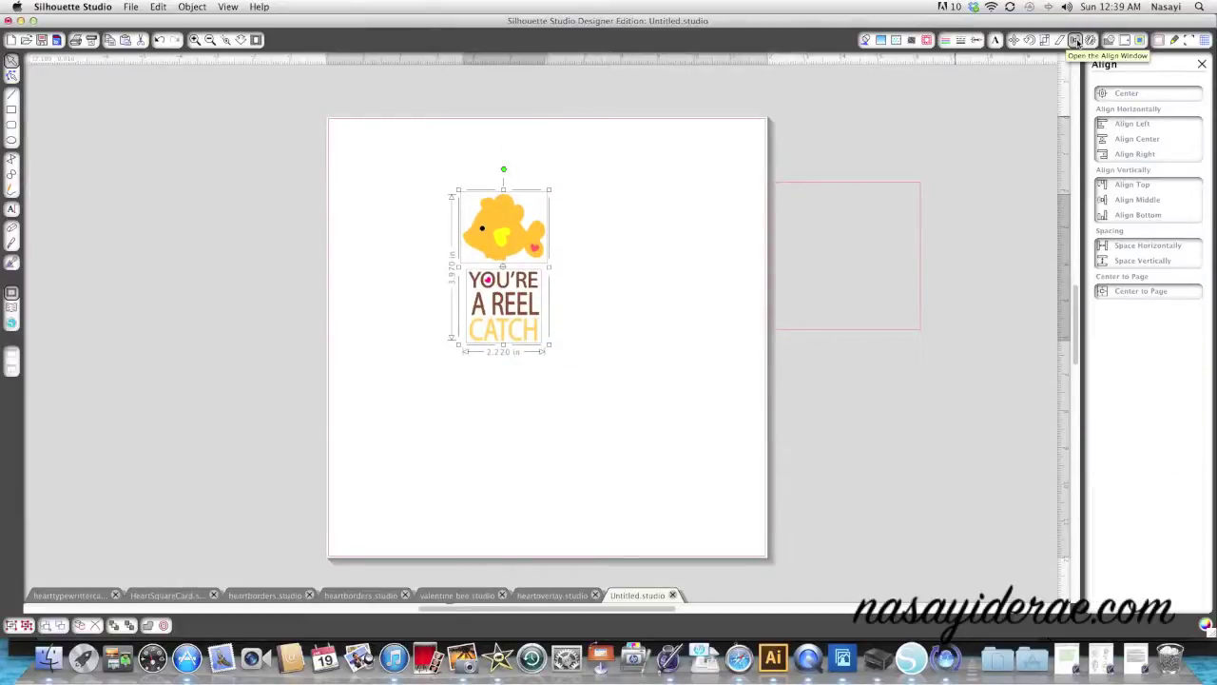
{"action": "left_click", "coordinate": [1144, 140]}
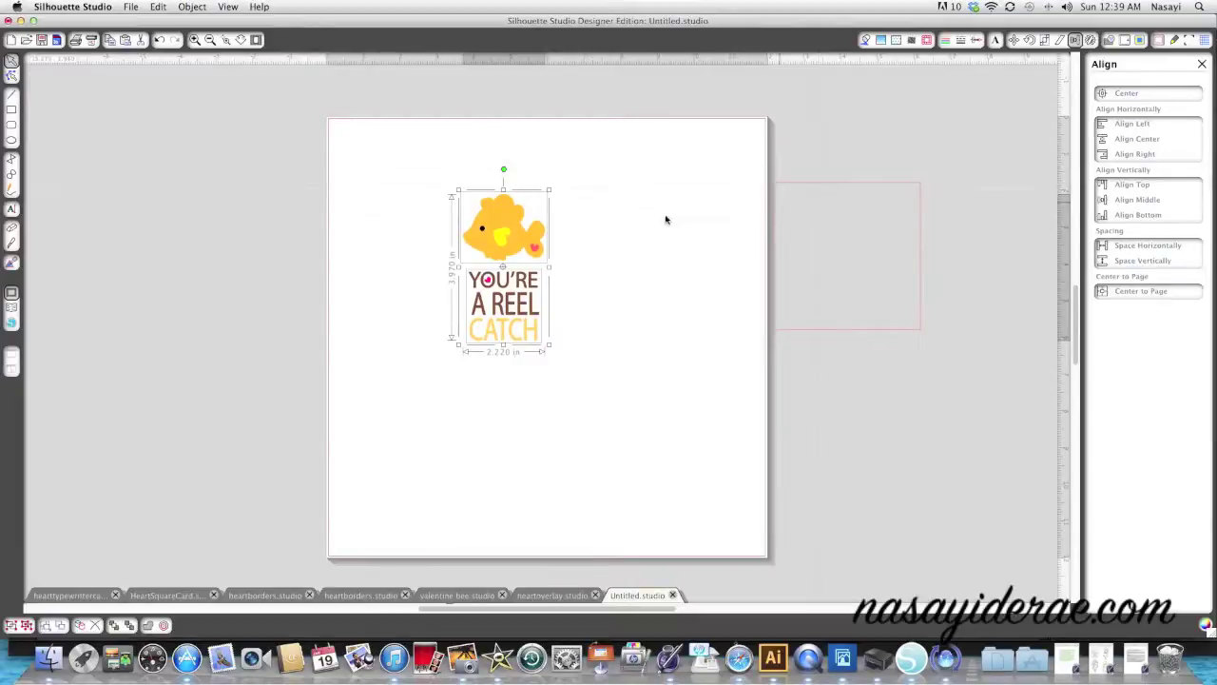
{"action": "left_click", "coordinate": [666, 218]}
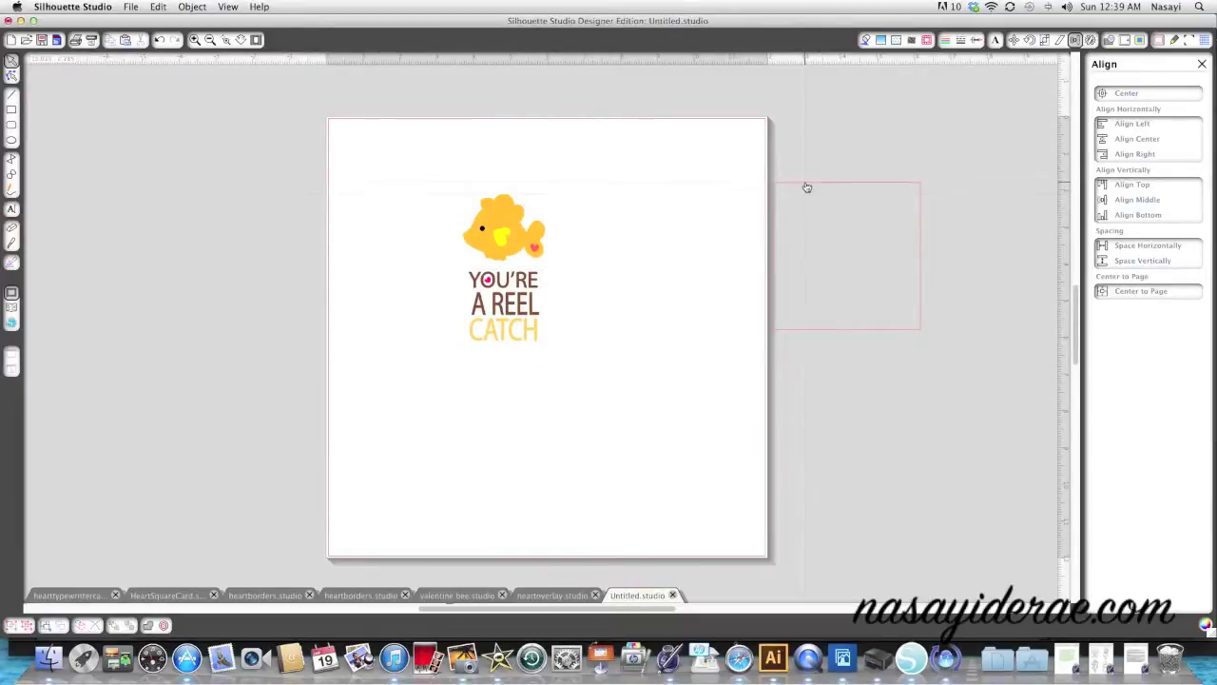
- Move the card frame back around the fish and text and set its height to 5.25 in
{"action": "left_click_drag", "start_coordinate": [806, 187], "coordinate": [474, 183]}
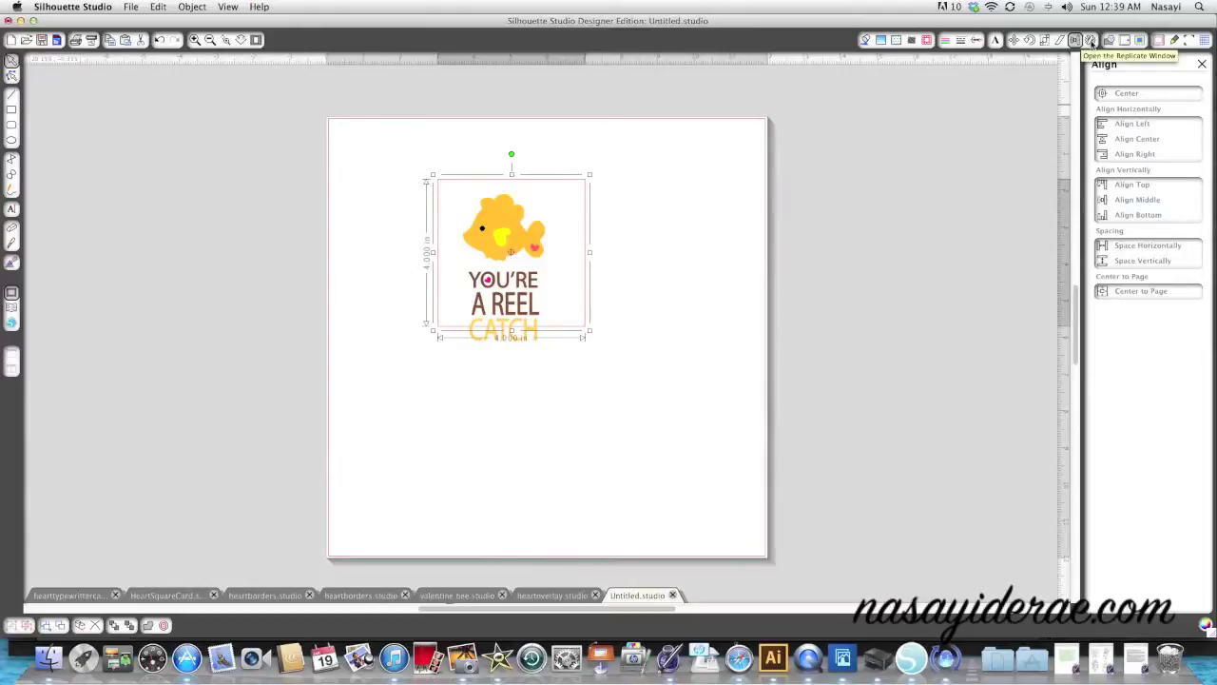
{"action": "left_click", "coordinate": [1044, 40]}
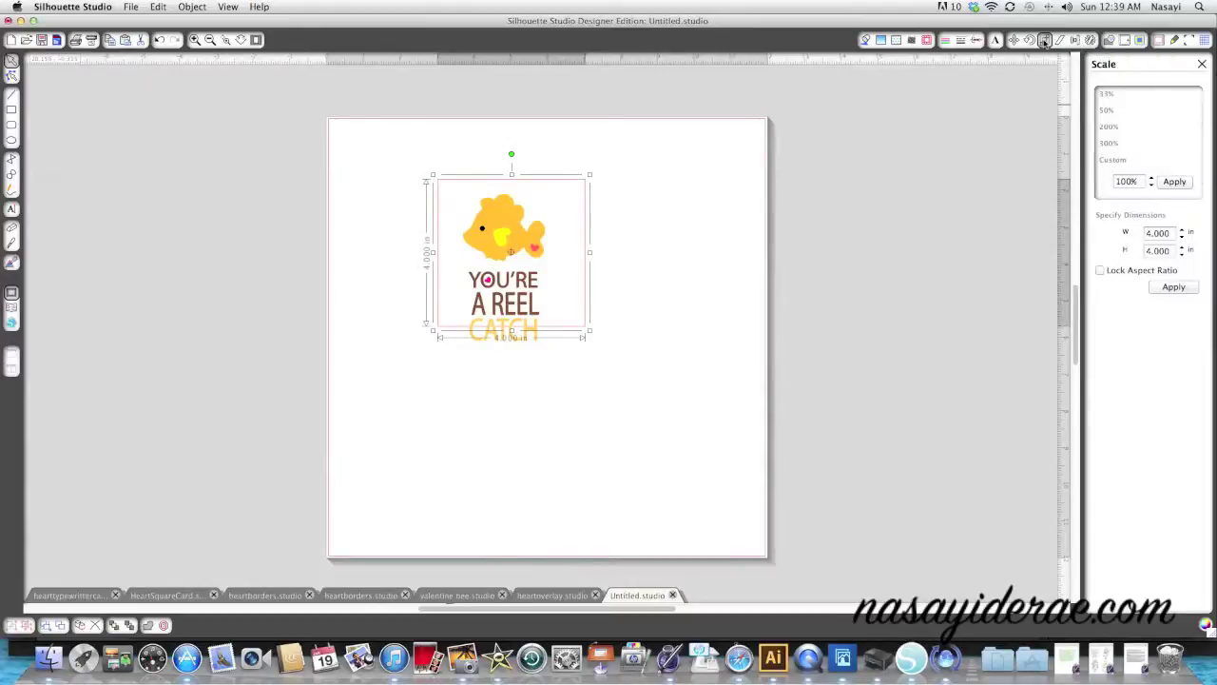
{"action": "double_click", "coordinate": [1169, 233]}
{"action": "key", "text": "BackSpace"}
{"action": "key", "text": "Tab"}
{"action": "type", "text": "5."}
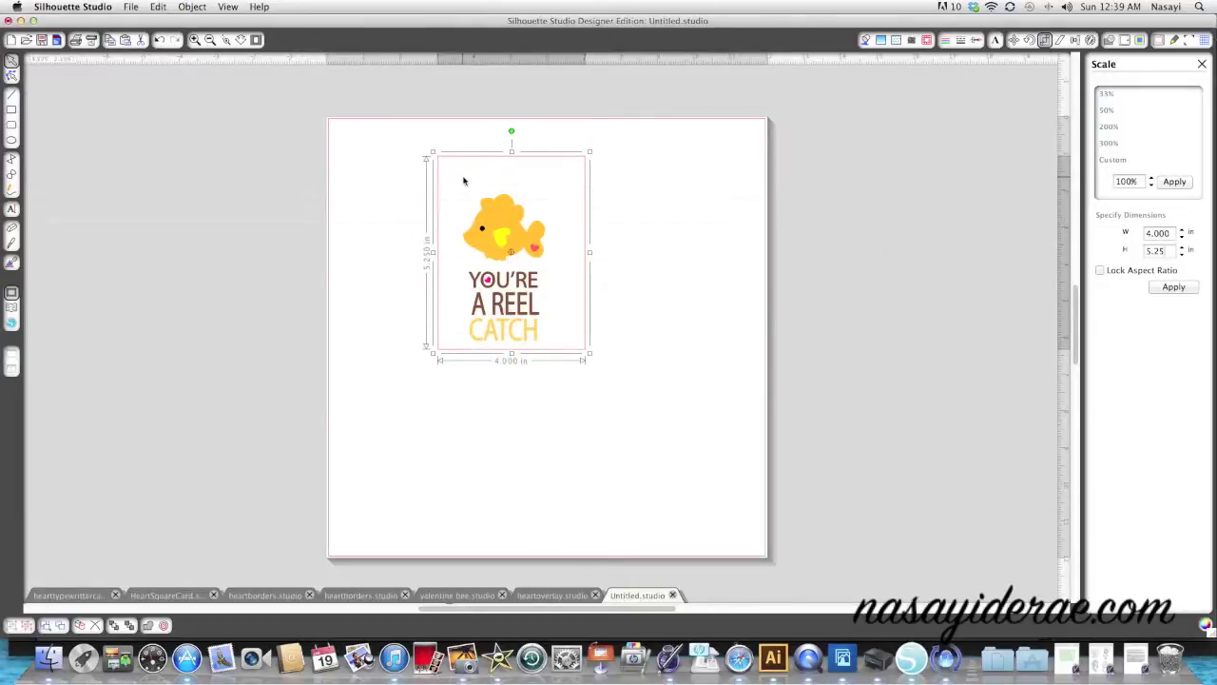
- Group the fish and the text into a single object
{"action": "left_click", "coordinate": [491, 232]}
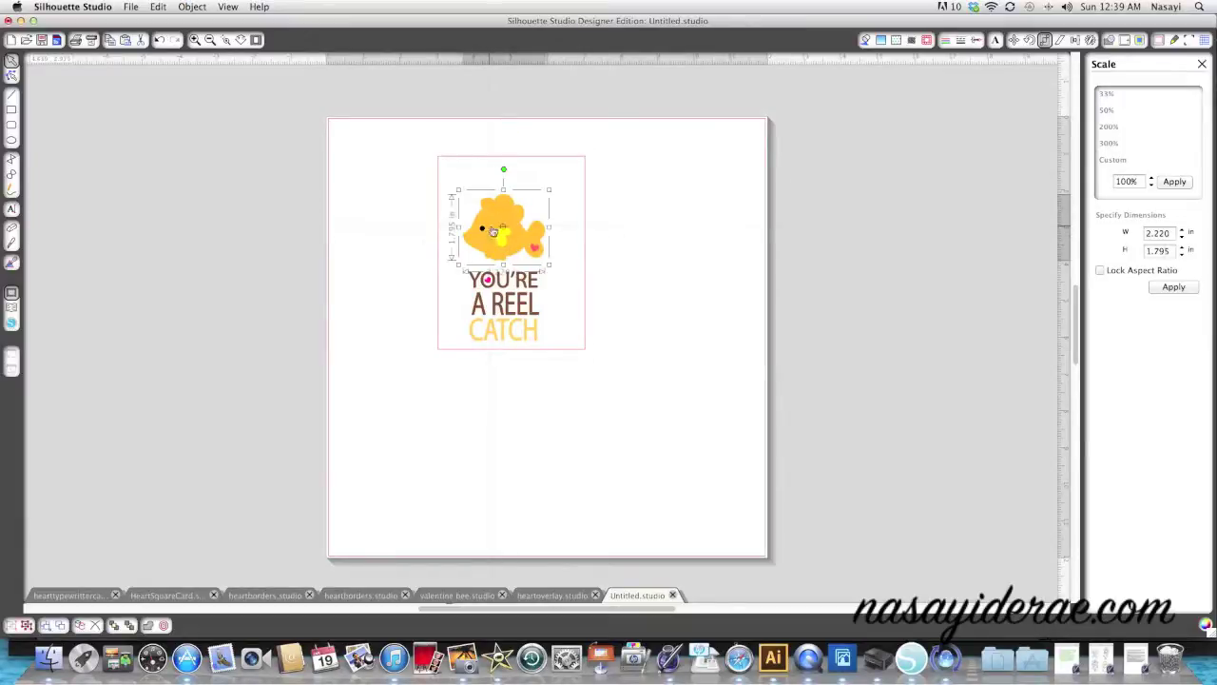
{"action": "left_click", "coordinate": [508, 291], "text": "shift"}
{"action": "right_click", "coordinate": [509, 290]}
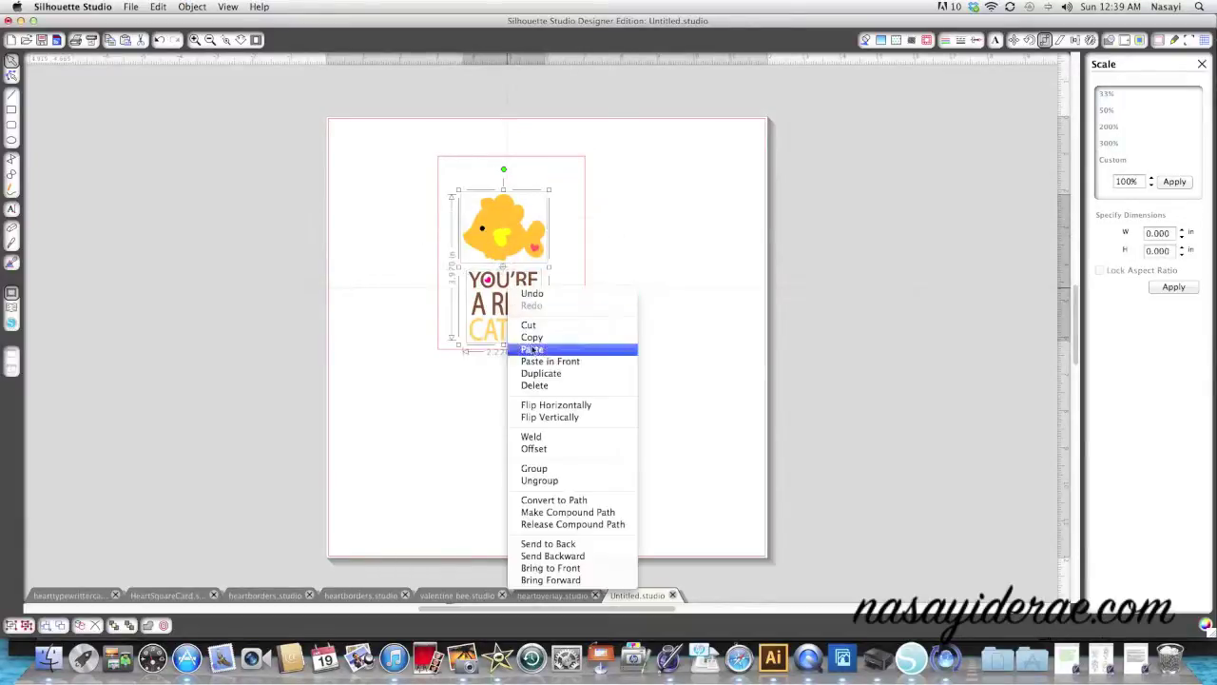
{"action": "left_click", "coordinate": [568, 473]}
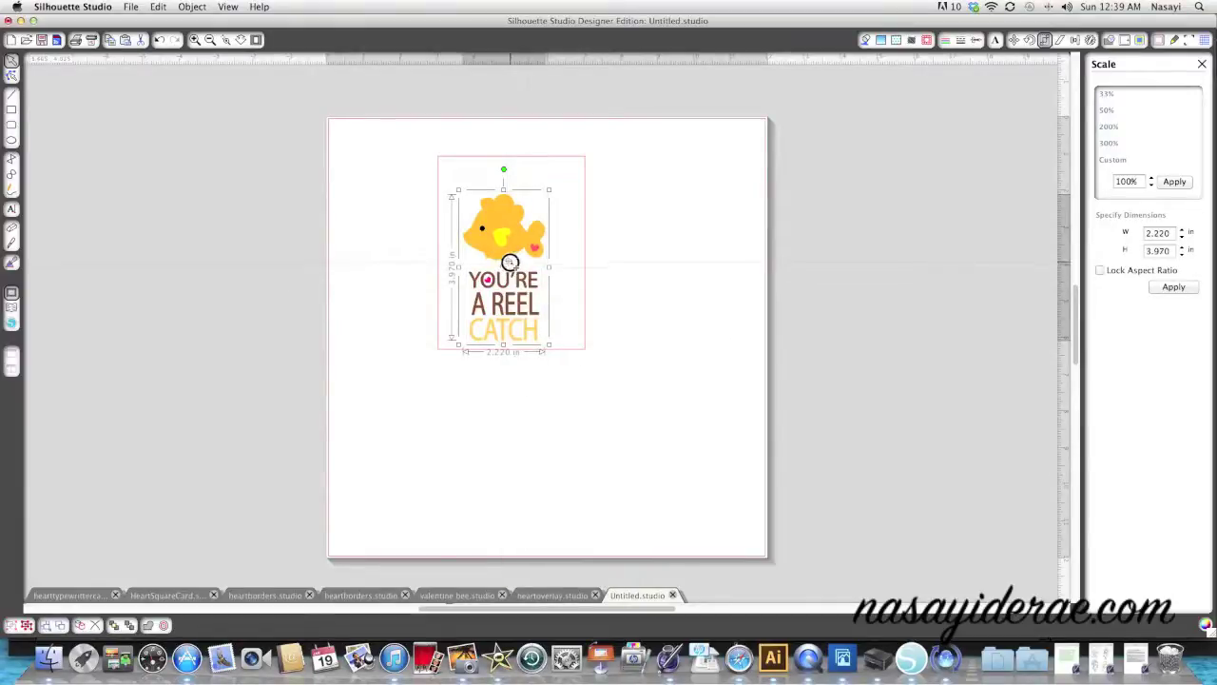
- Enlarge the fish-and-text group to about 2.67 × 4.77 in and position it inside the card frame
{"action": "left_click_drag", "start_coordinate": [501, 247], "coordinate": [507, 224]}
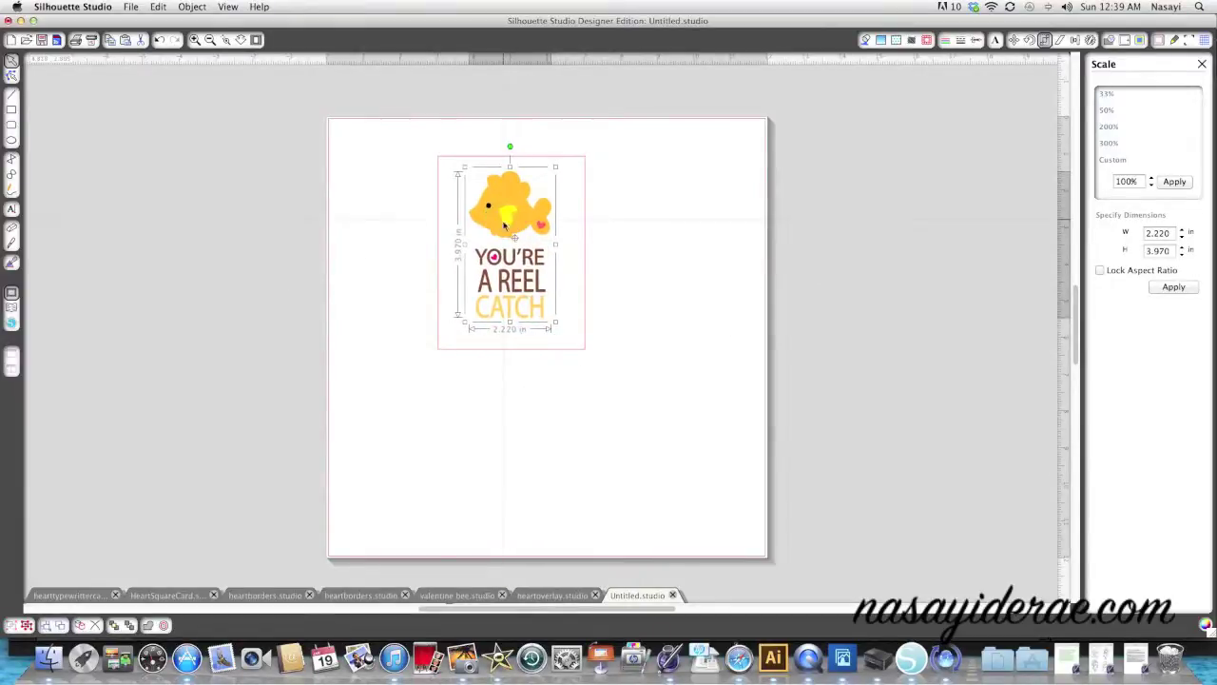
{"action": "left_click_drag", "start_coordinate": [554, 326], "coordinate": [562, 336]}
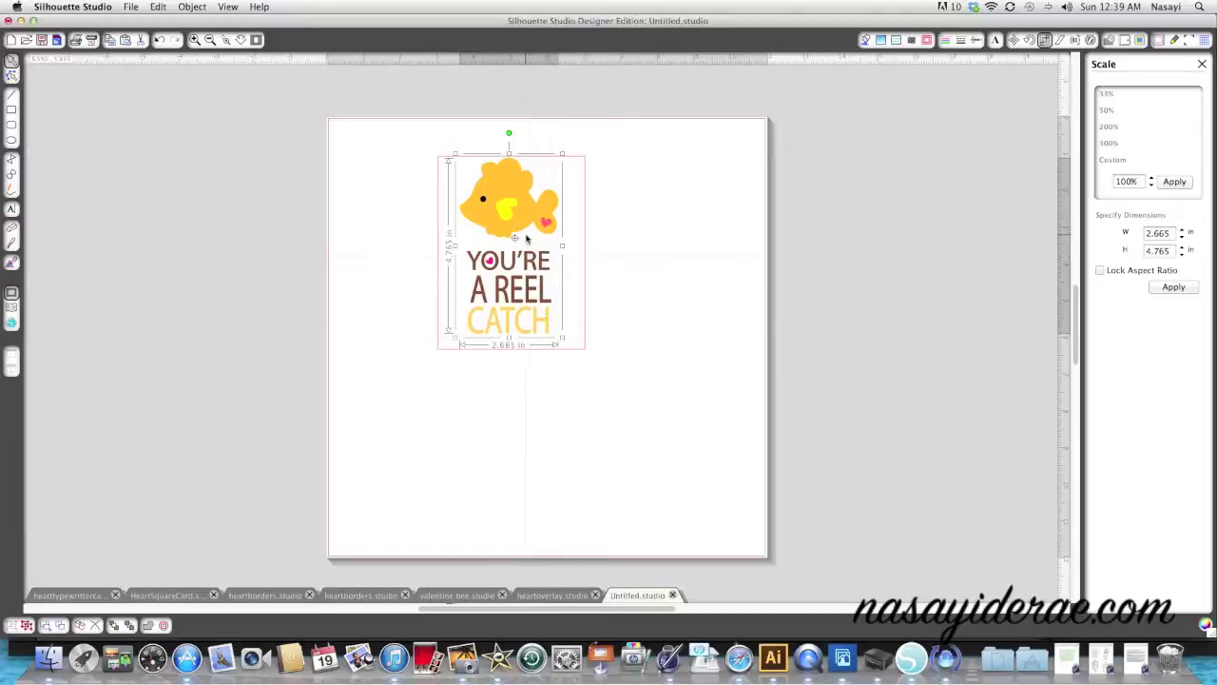
{"action": "left_click_drag", "start_coordinate": [507, 222], "coordinate": [511, 228]}
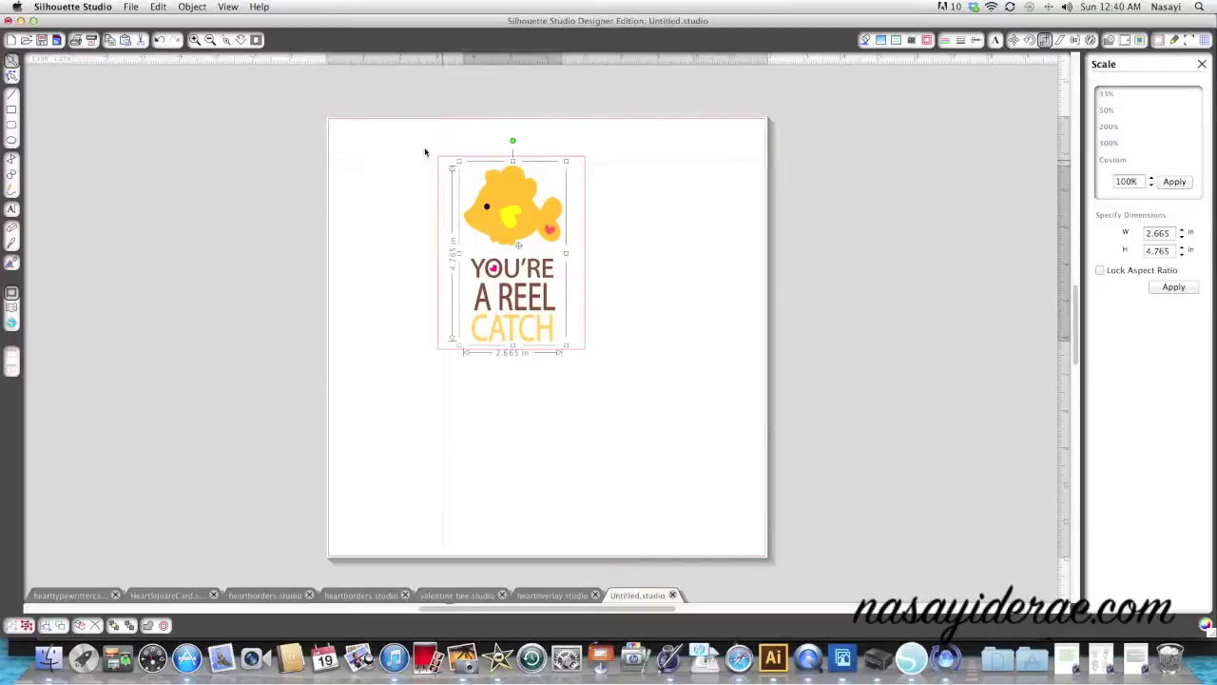
- Centre the artwork and the card frame on each other with Align Center and Align Middle
{"action": "left_click_drag", "start_coordinate": [416, 128], "coordinate": [656, 427]}
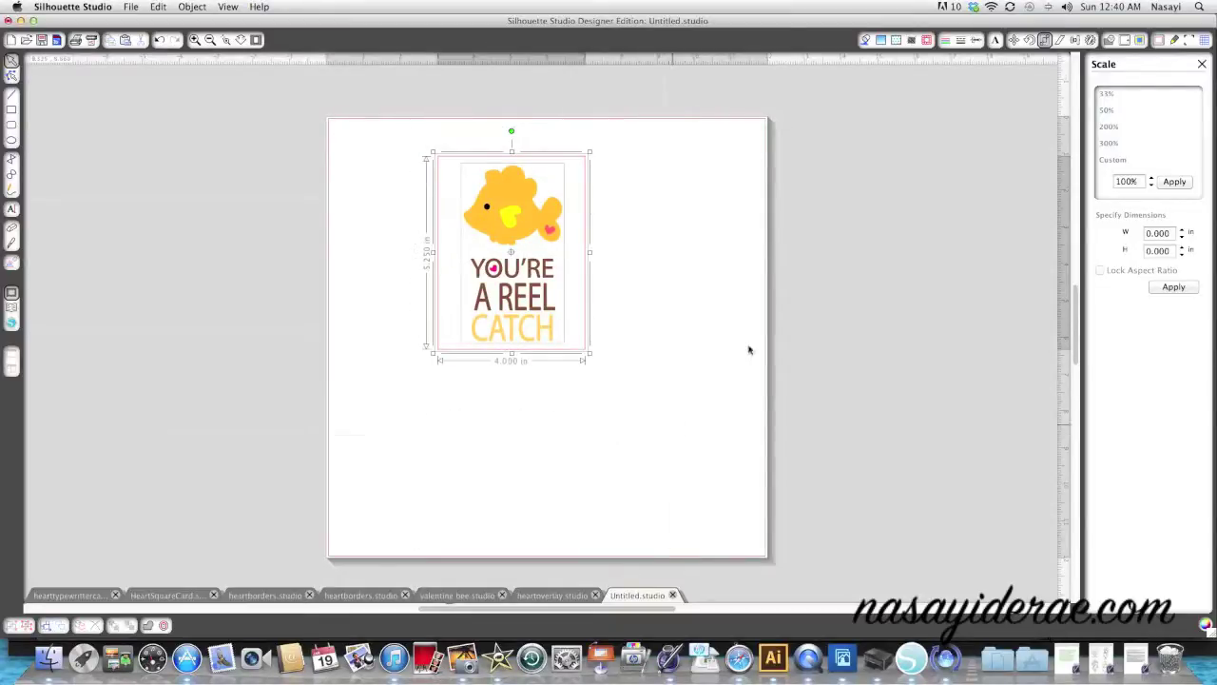
{"action": "left_click", "coordinate": [1075, 40]}
{"action": "left_click", "coordinate": [1130, 137]}
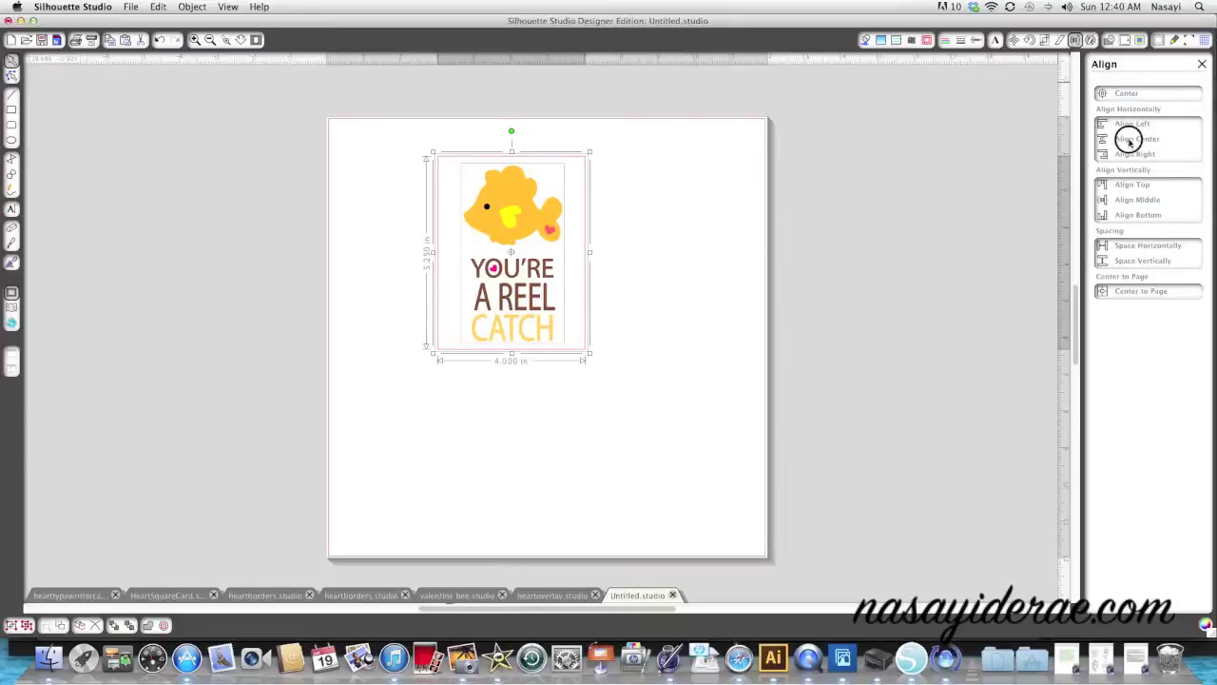
{"action": "left_click", "coordinate": [1131, 201]}
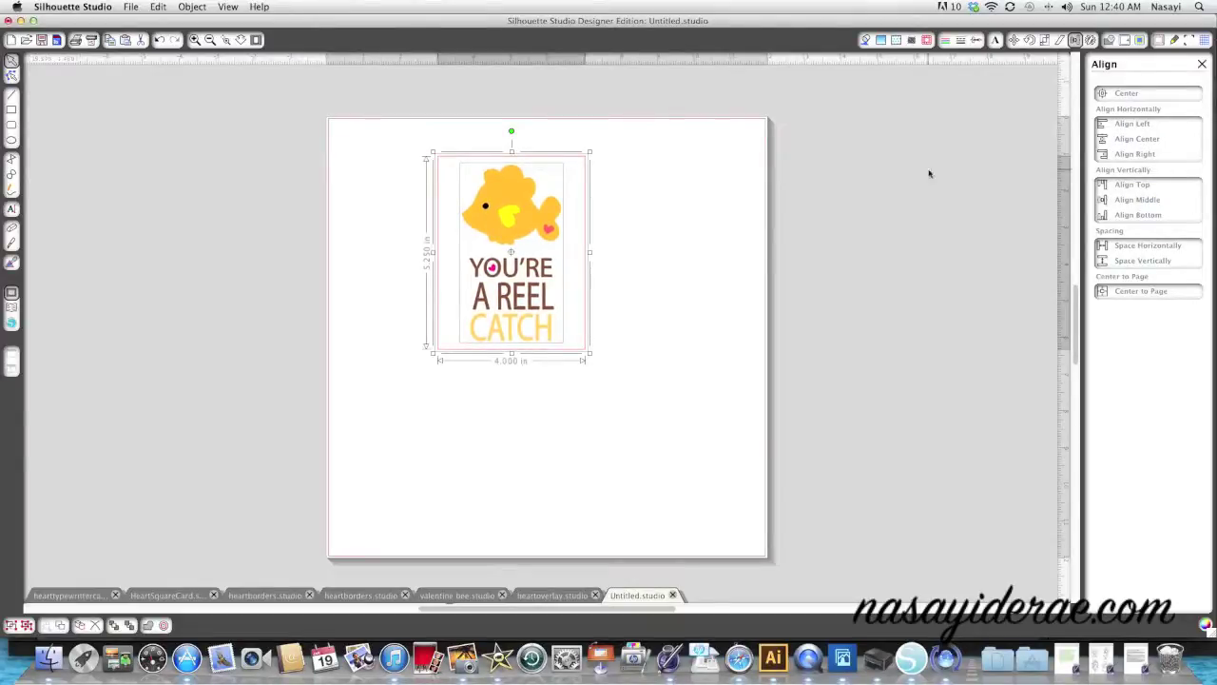
{"action": "left_click", "coordinate": [713, 150]}
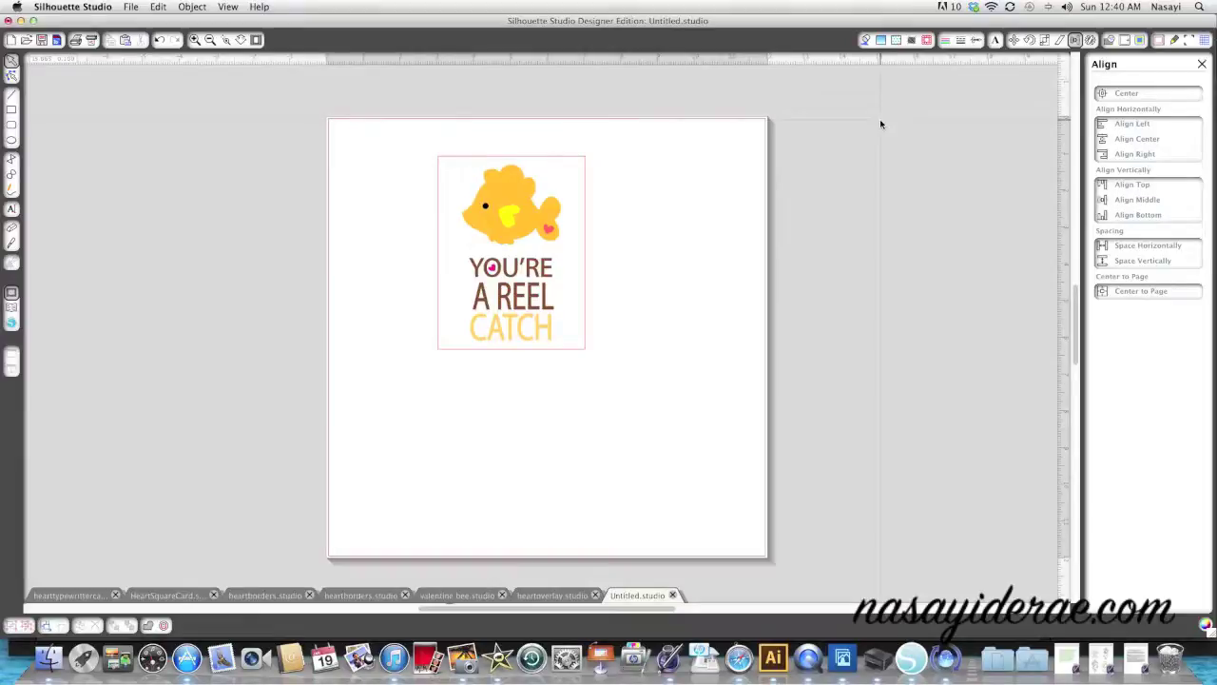
- Show the registration marks and set the page size to Letter
{"action": "left_click", "coordinate": [1187, 39]}
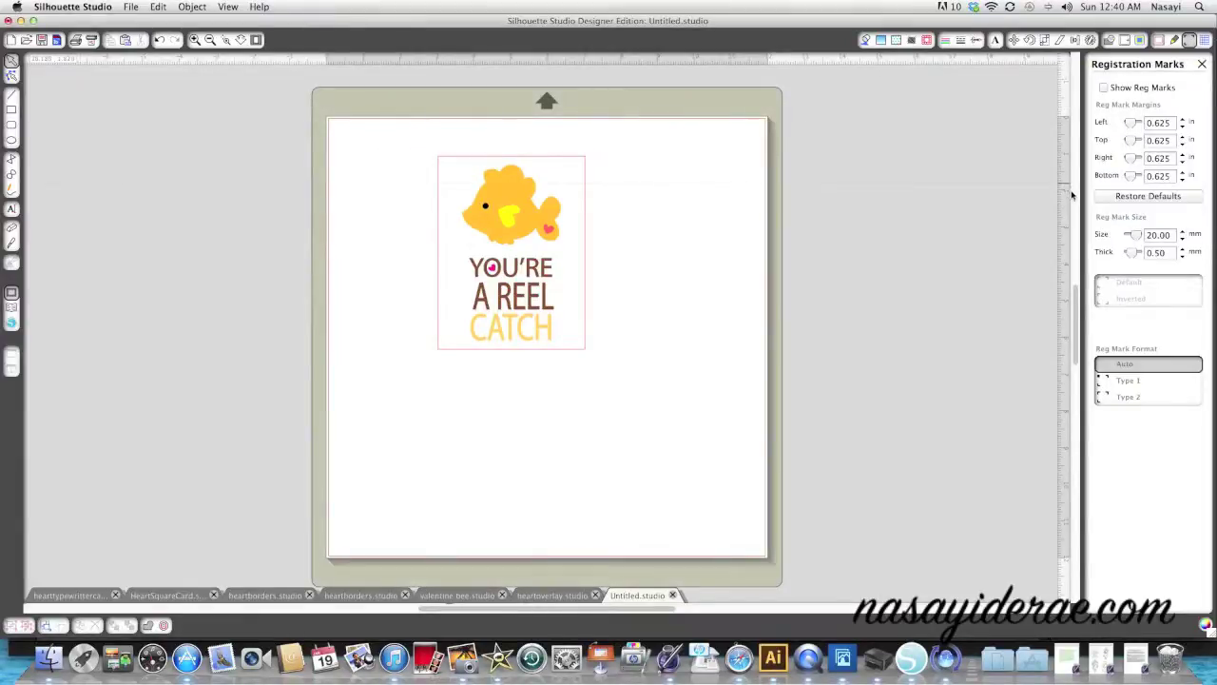
{"action": "left_click", "coordinate": [1103, 87]}
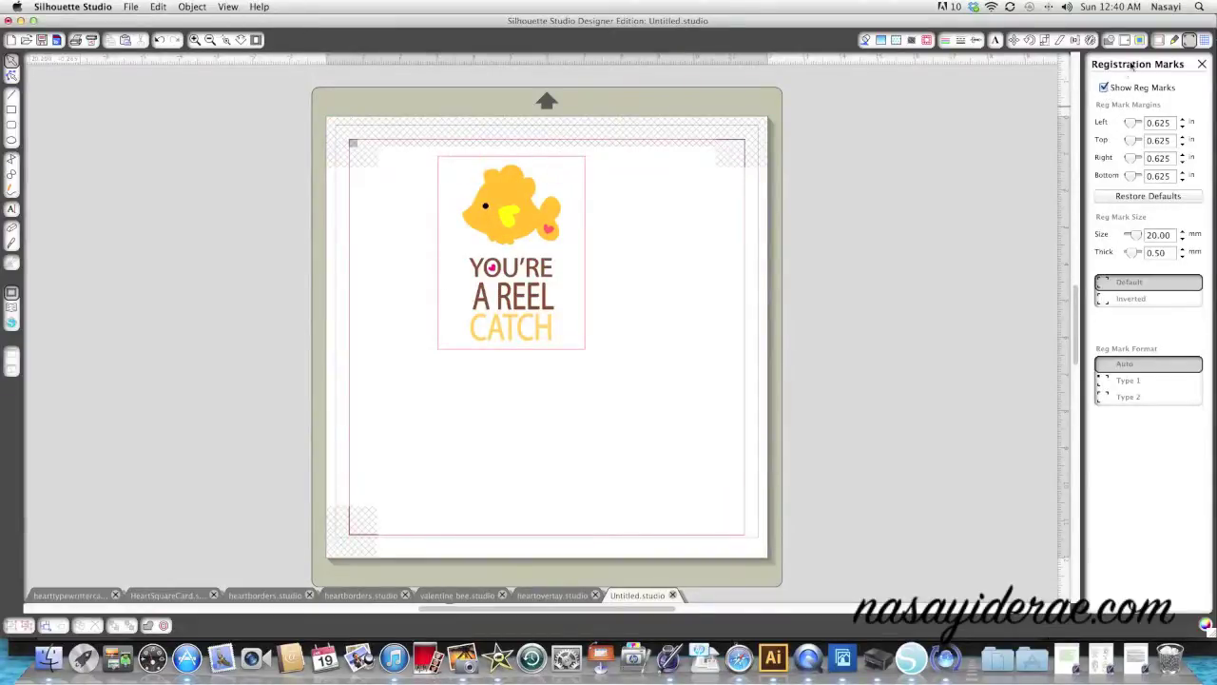
{"action": "left_click", "coordinate": [1158, 40]}
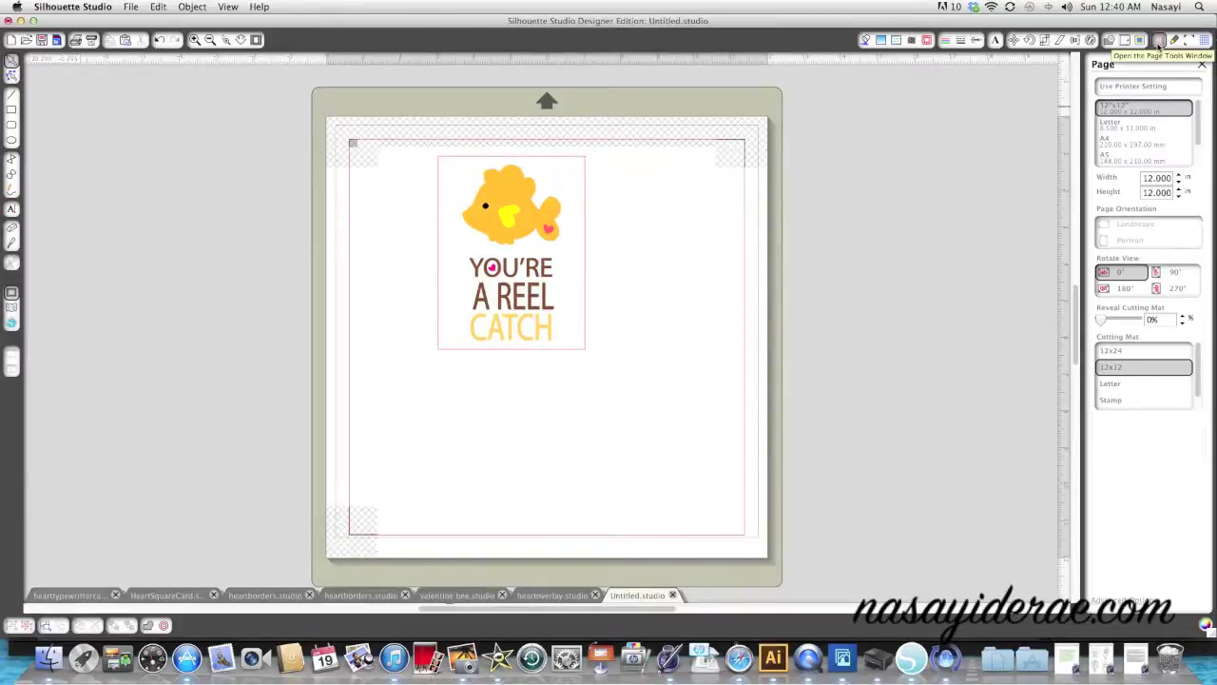
{"action": "left_click", "coordinate": [1130, 128]}
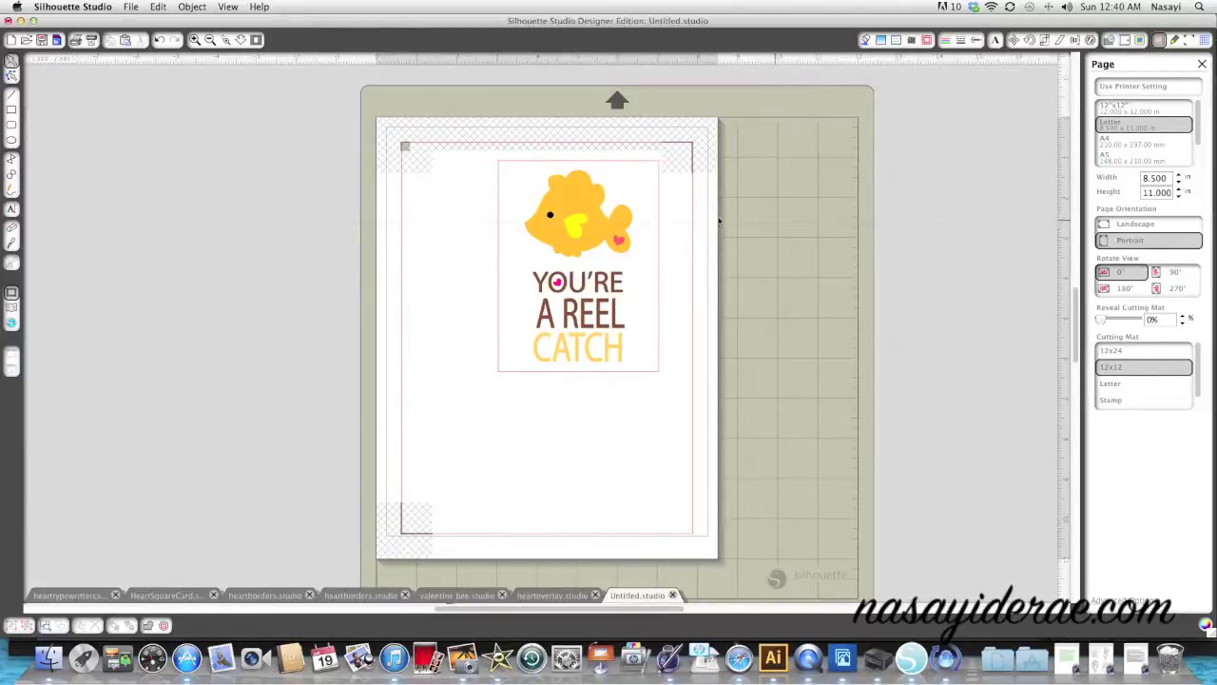
- Make the card frame's line colour transparent so its outline does not print
{"action": "left_click", "coordinate": [658, 228]}
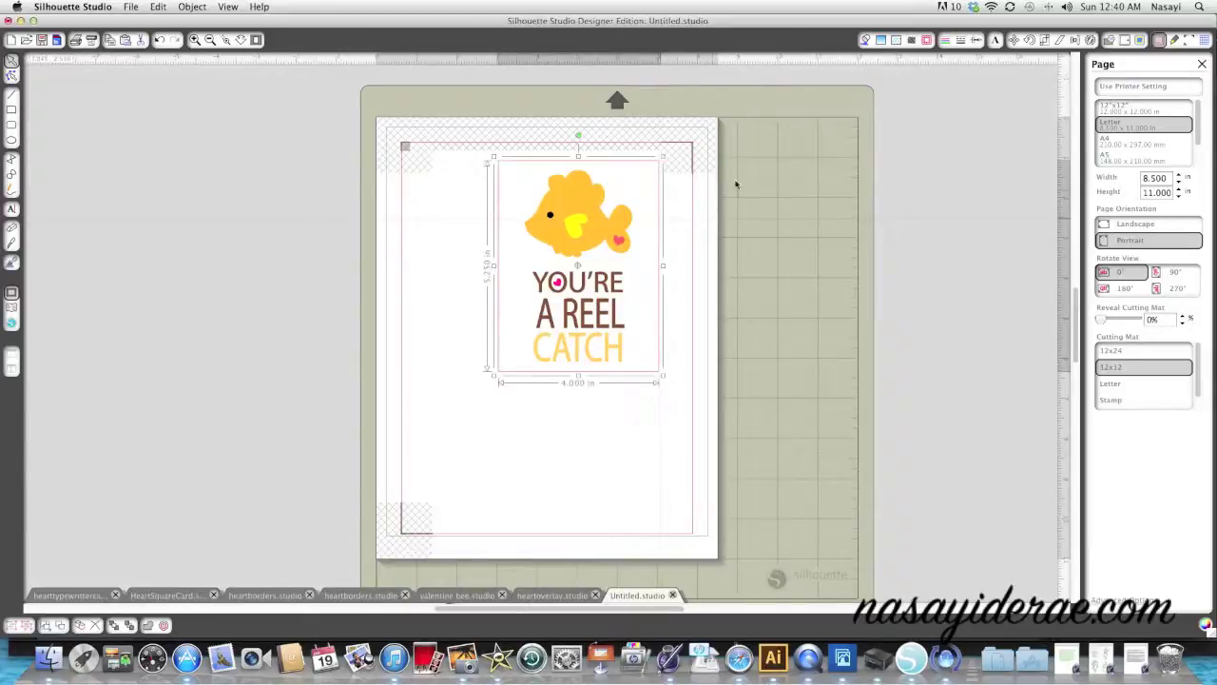
{"action": "left_click", "coordinate": [948, 41]}
{"action": "left_click", "coordinate": [1101, 94]}
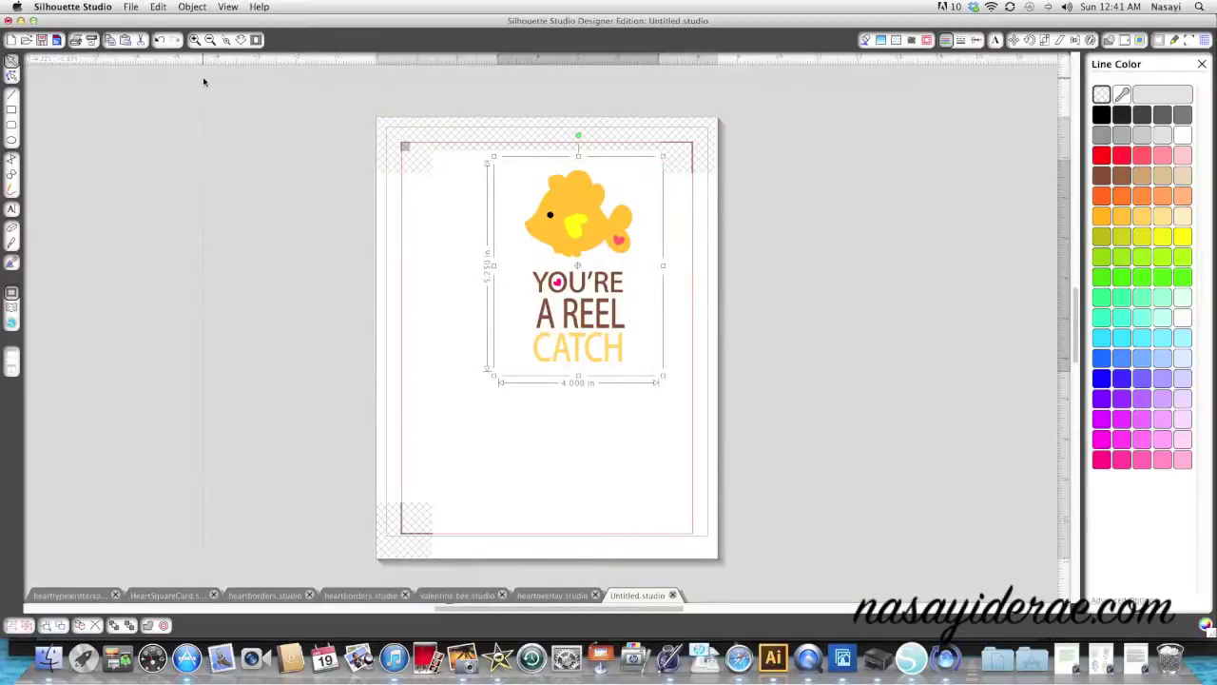
{"action": "scroll", "coordinate": [202, 82], "scroll_direction": "up", "scroll_amount": 2}
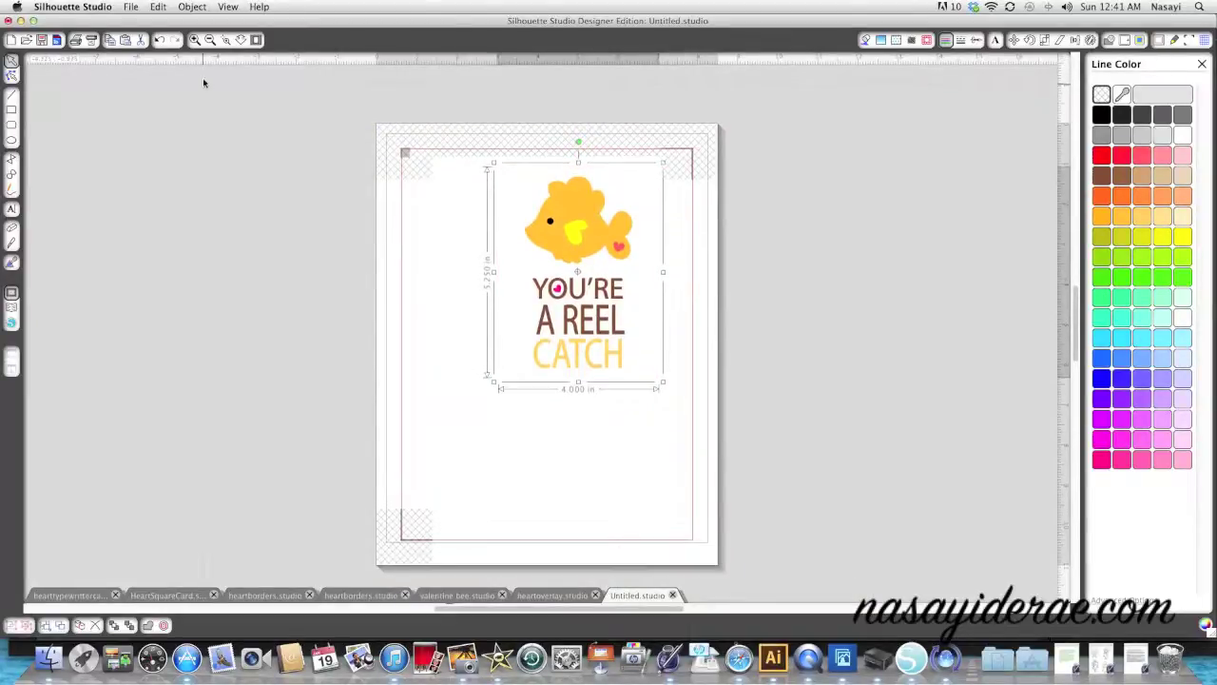